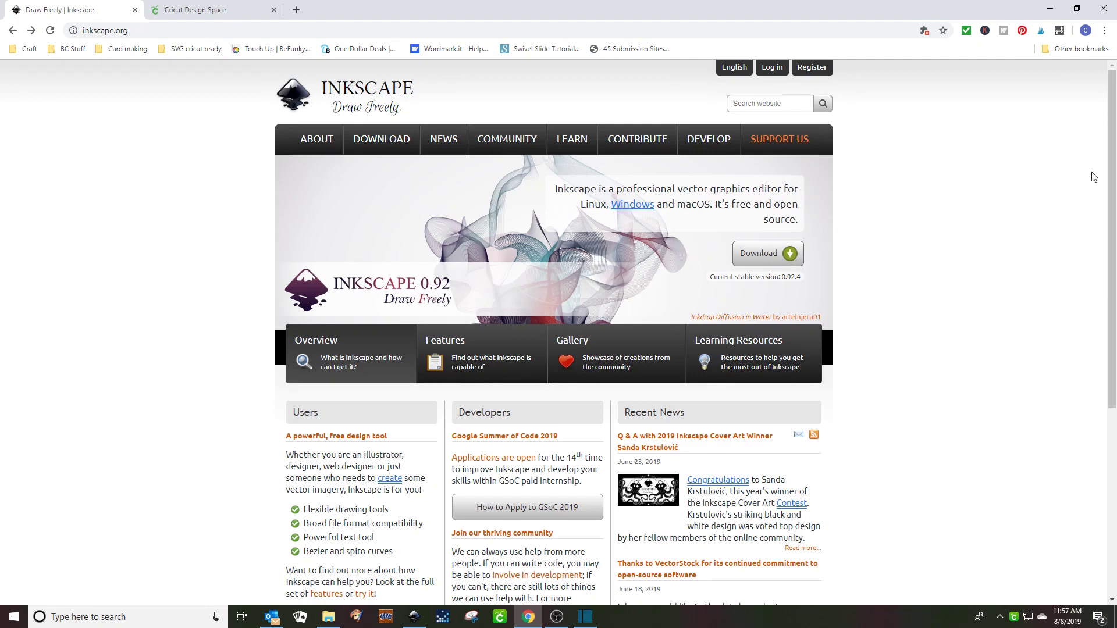
- Open the Inkscape 0.92.4 download options for Windows
left_click(385, 149)
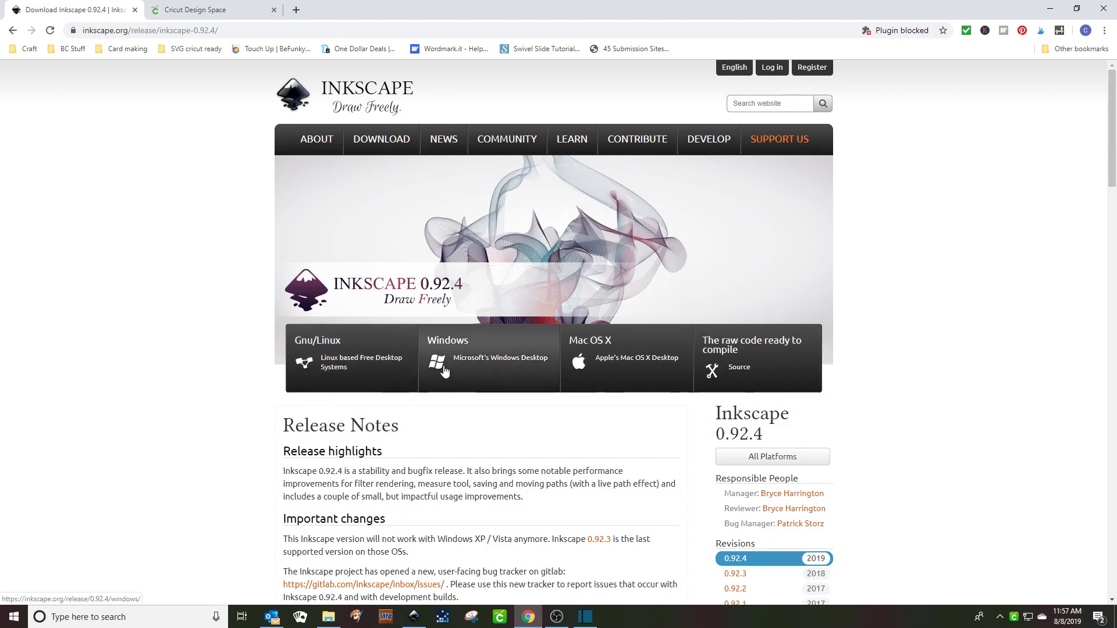
left_click(454, 371)
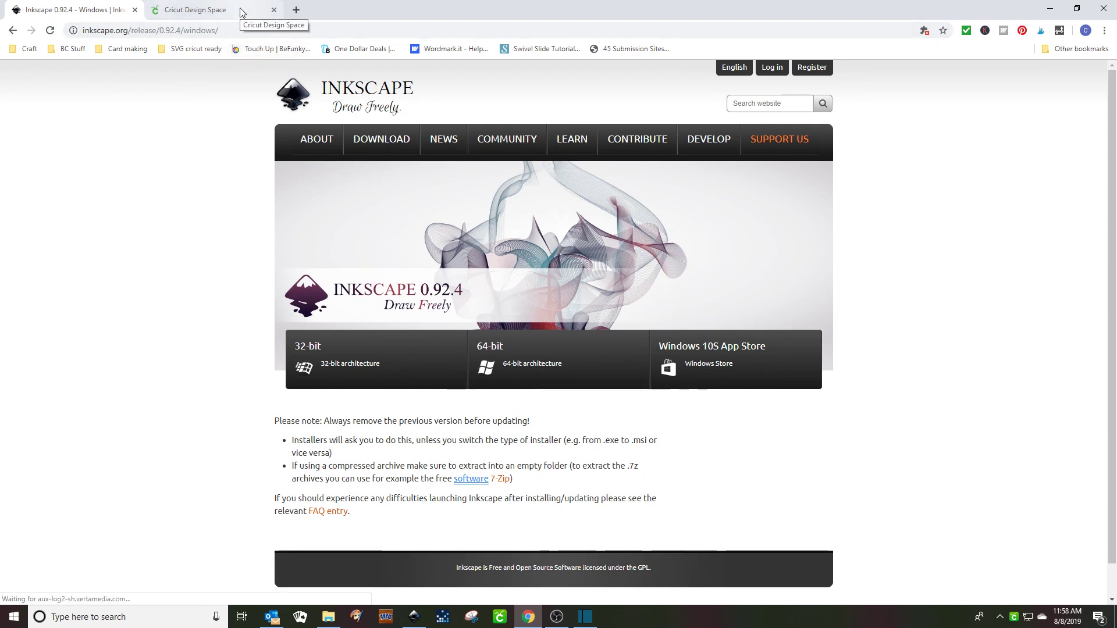
- Switch to Inkscape and add a text object with the first name in the upper half of the canvas
left_click(414, 617)
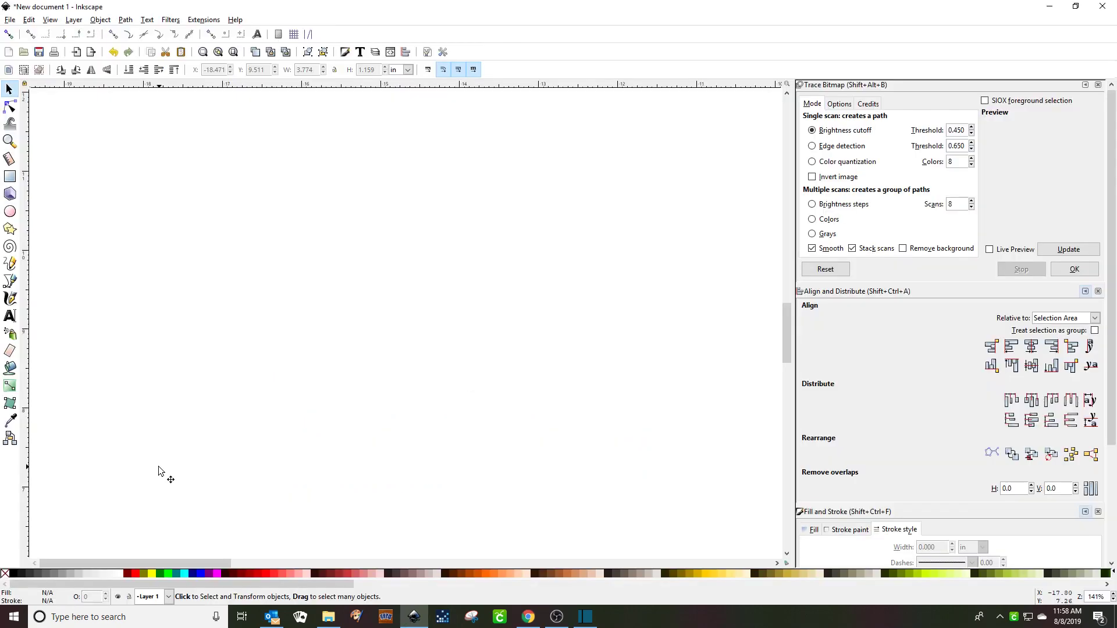
left_click(10, 316)
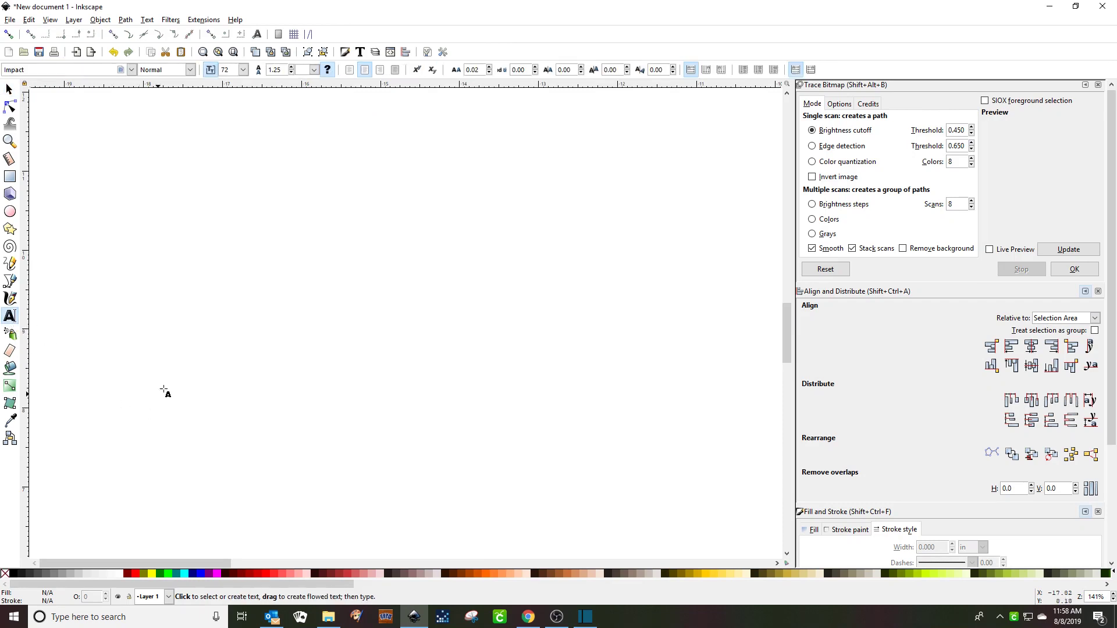
left_click(230, 282)
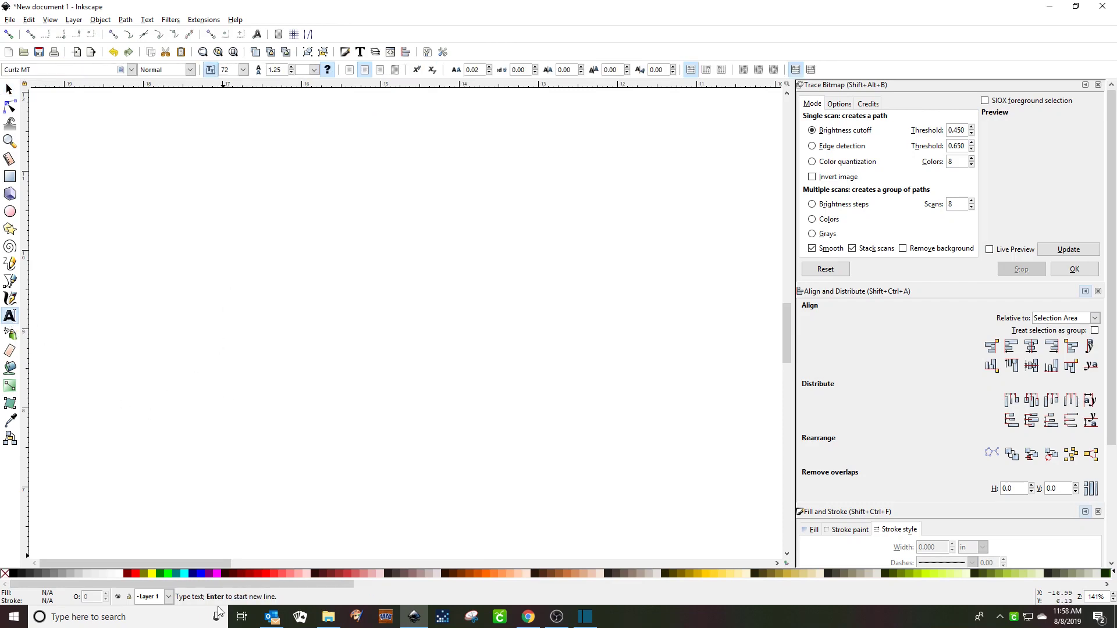
type("C")
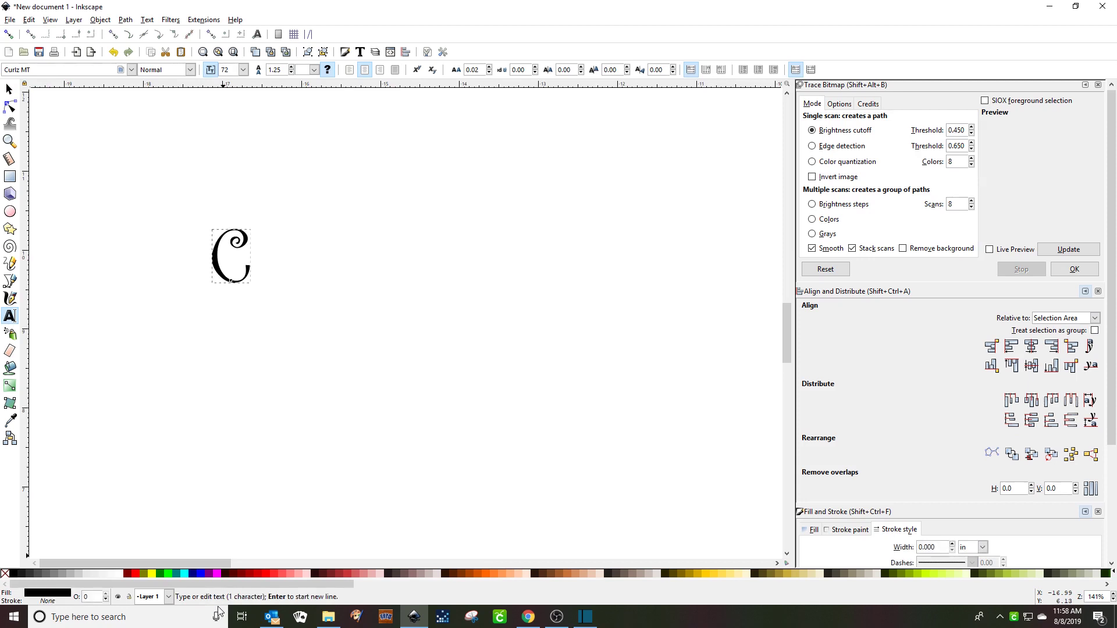
type("ordeli")
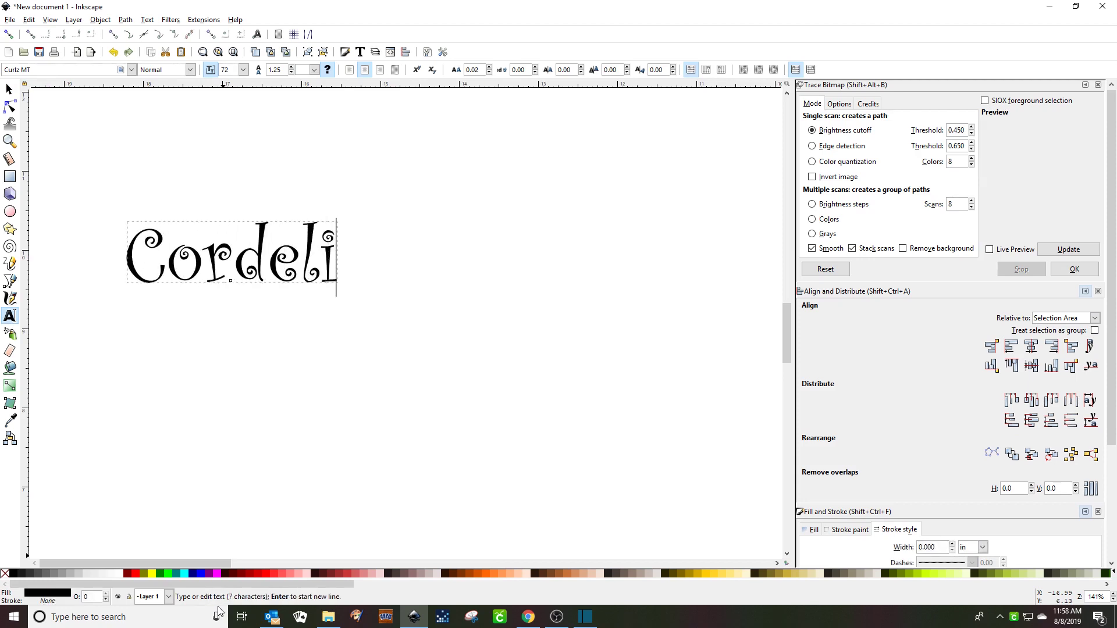
type("a")
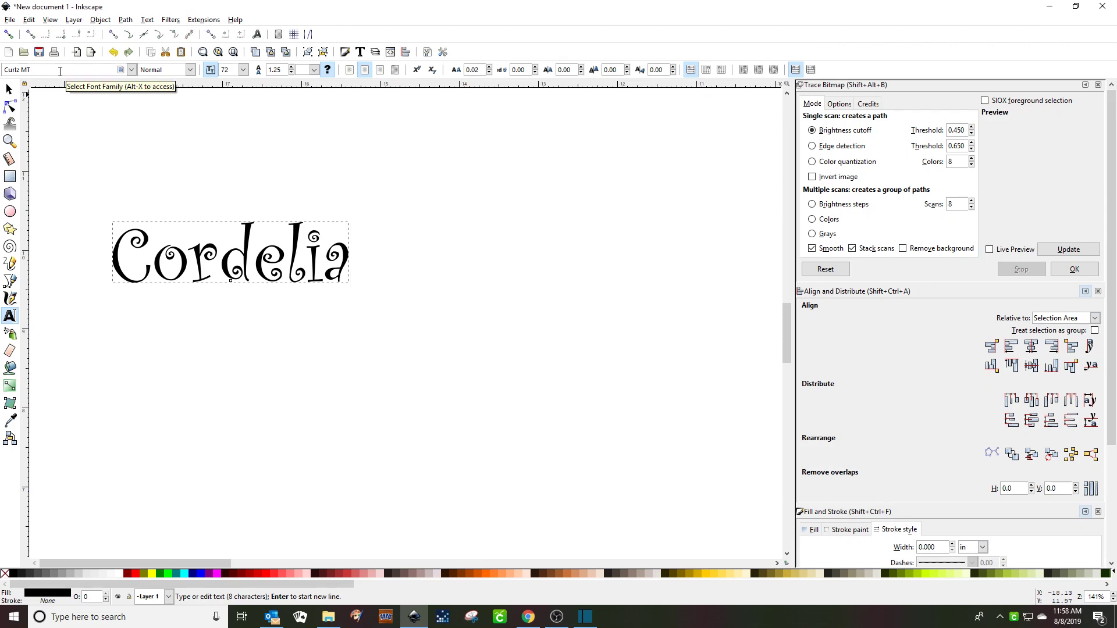
- Change the name text's font to Impact
left_click(85, 68)
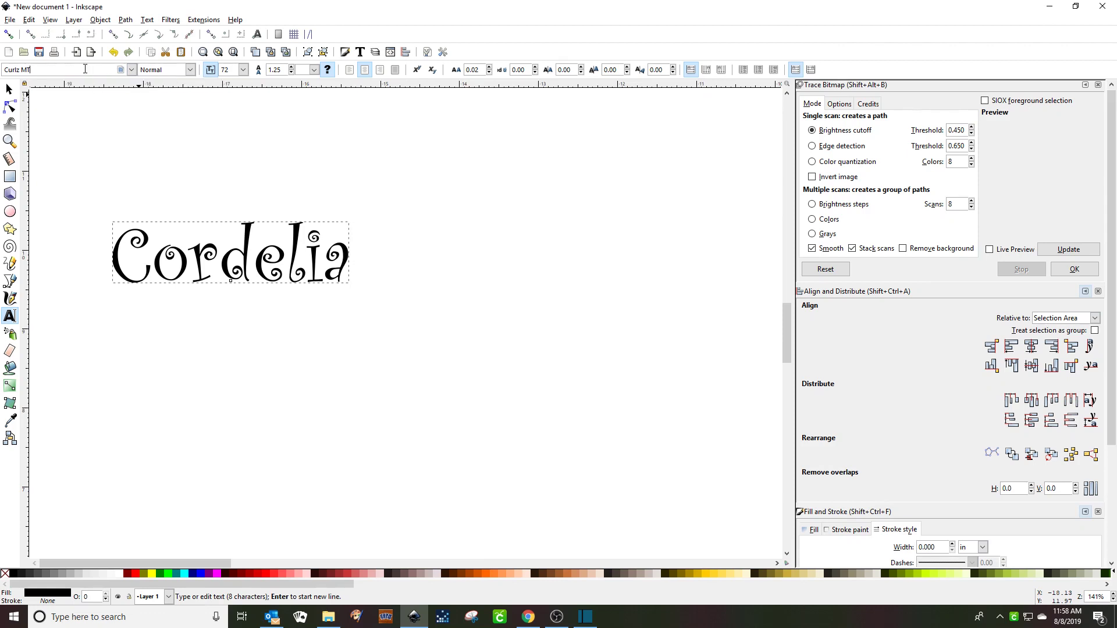
left_click_drag(48, 71, 2, 73)
type("Impact")
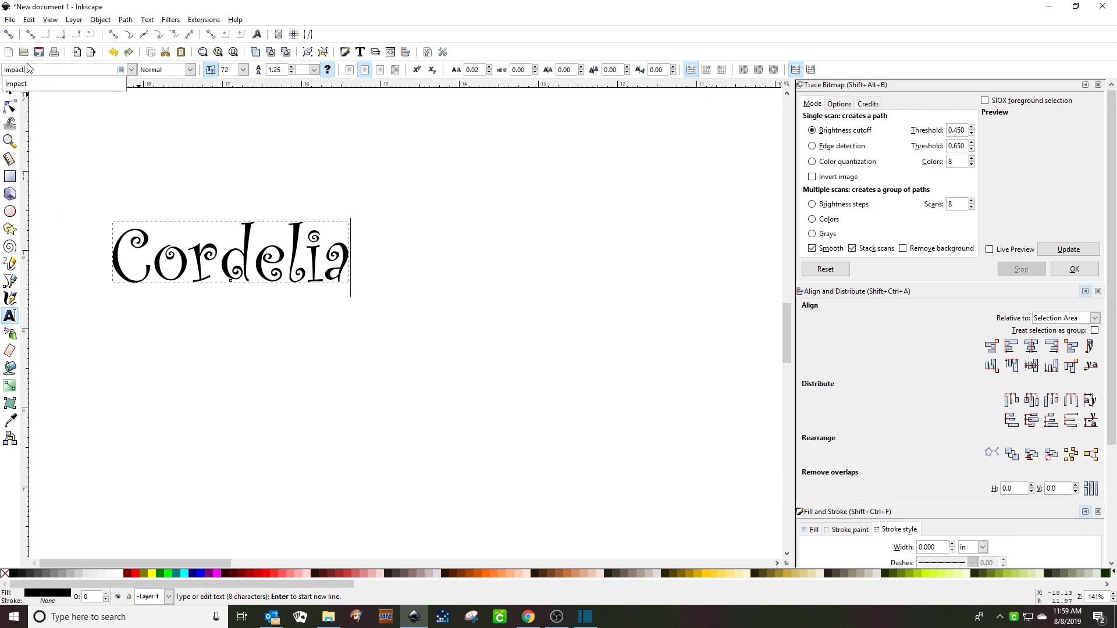
left_click(27, 85)
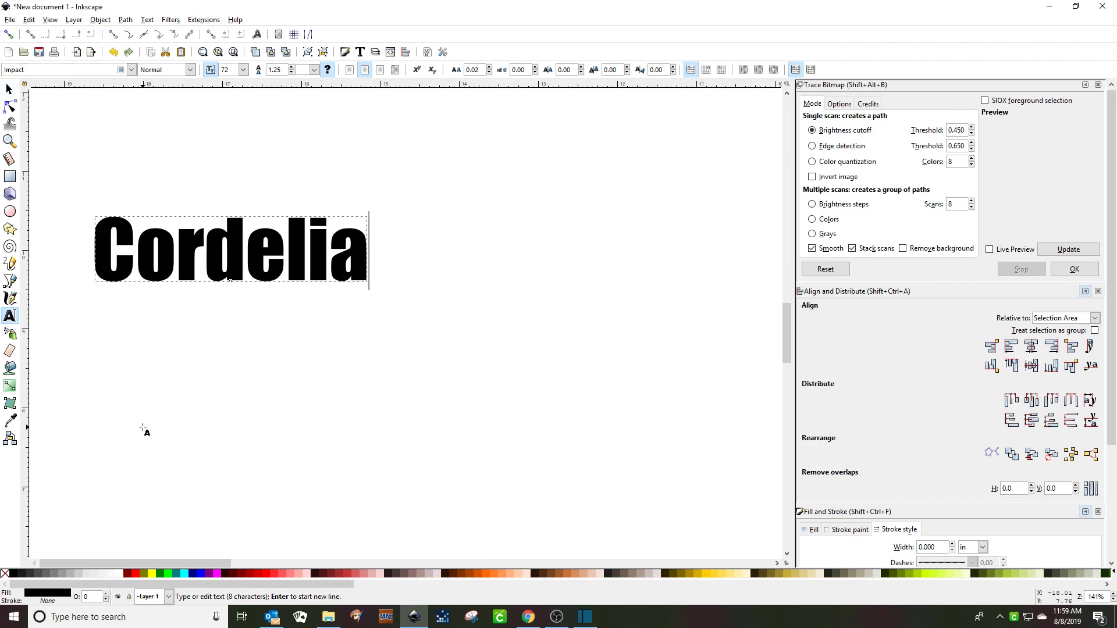
- Duplicate the name text, place the copy below the original and fill it with red
left_click(8, 89)
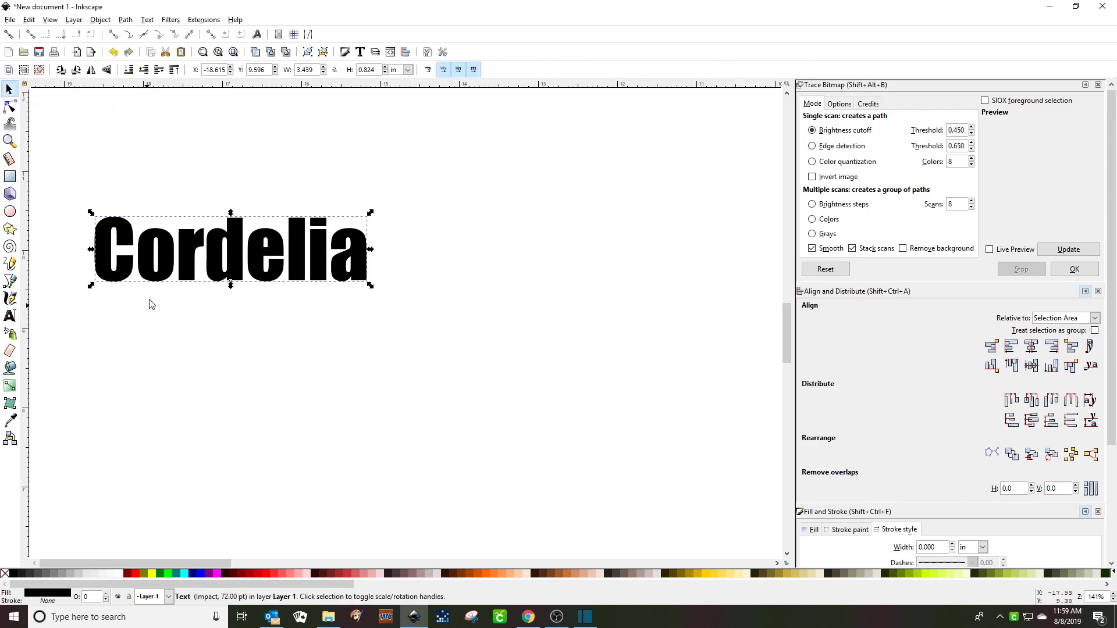
key("ctrl+d")
left_click_drag(161, 243, 187, 417)
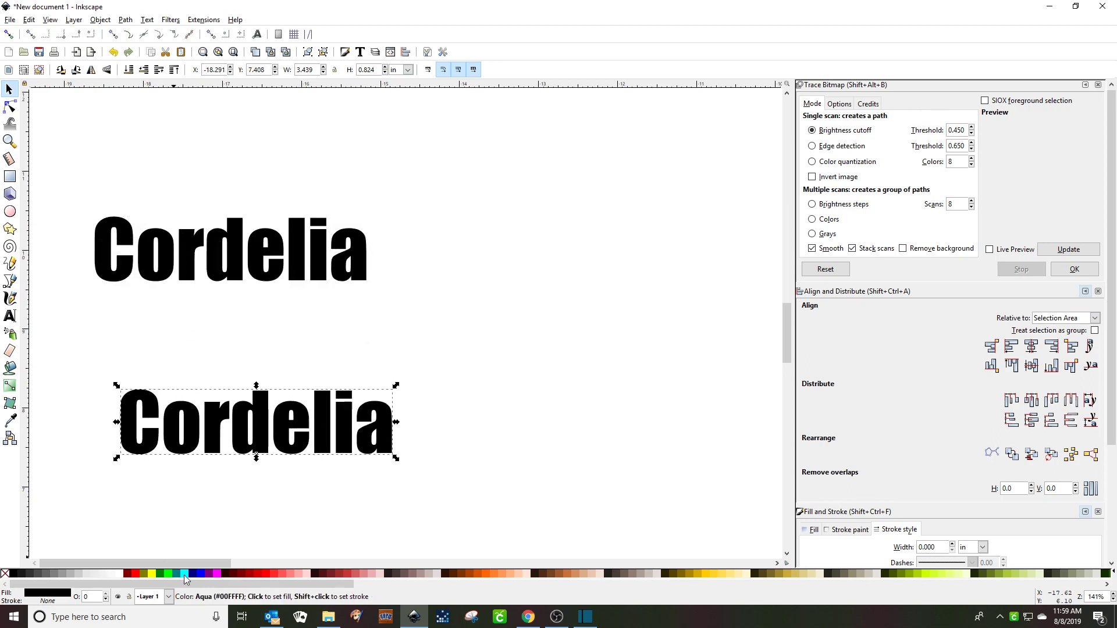
left_click(134, 578)
- Apply a dynamic offset to the black name and expand it outward by about 7.1 pt
key("Tab")
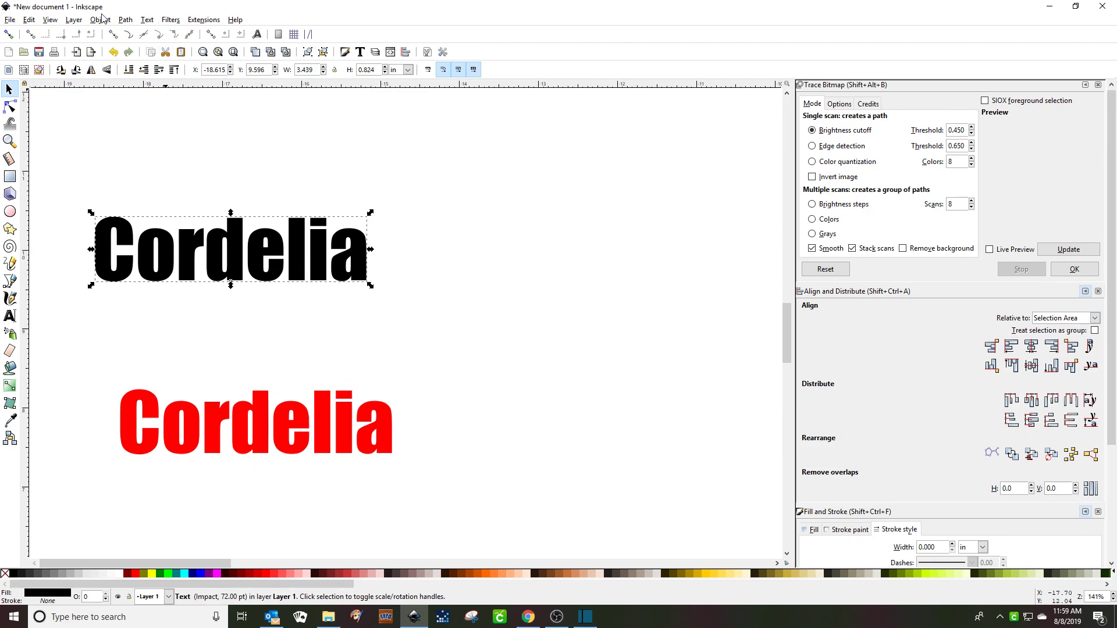
left_click(125, 21)
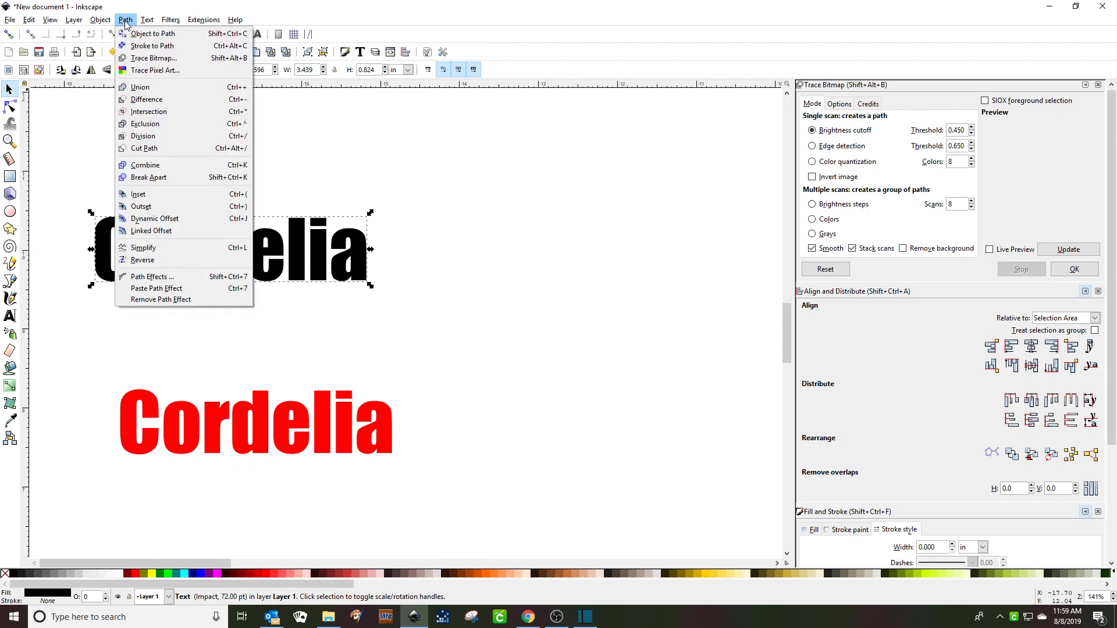
left_click(155, 219)
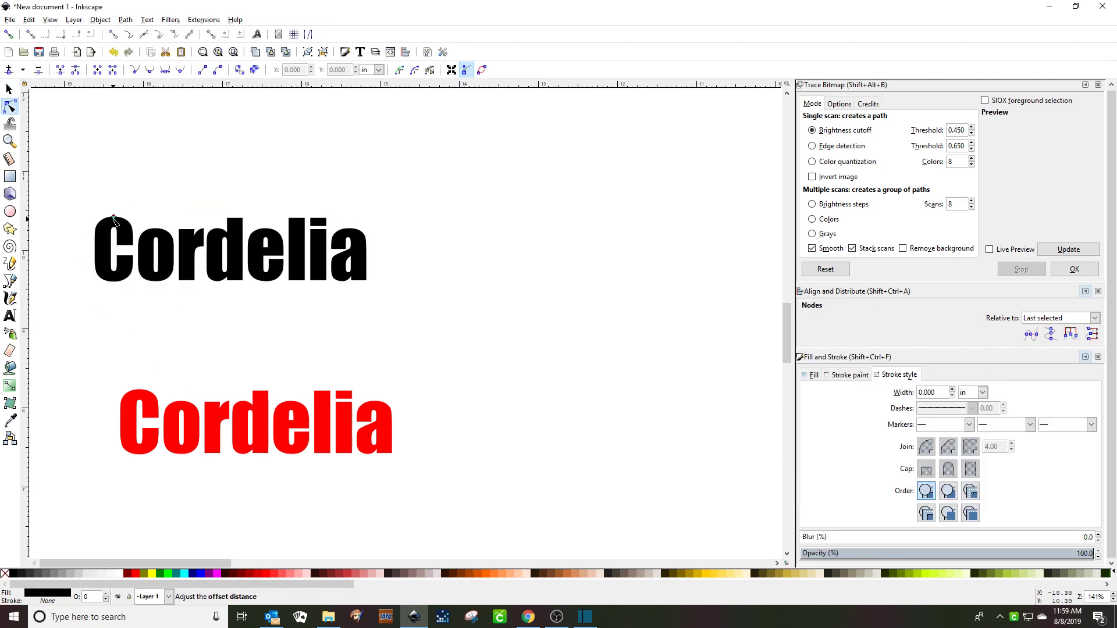
left_click_drag(115, 219, 142, 205)
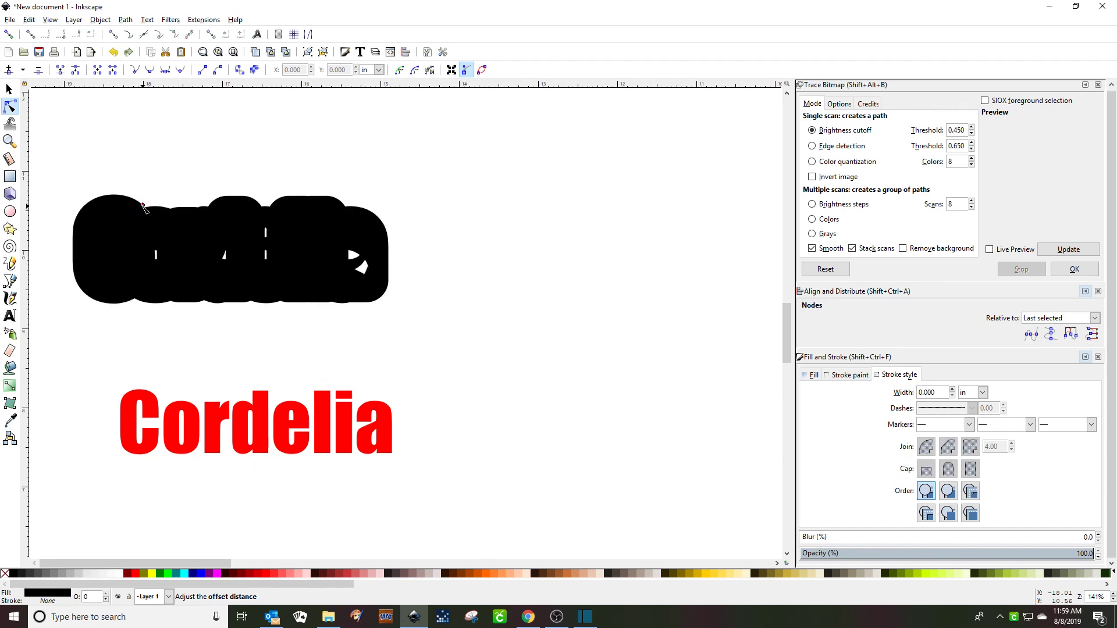
left_click(10, 89)
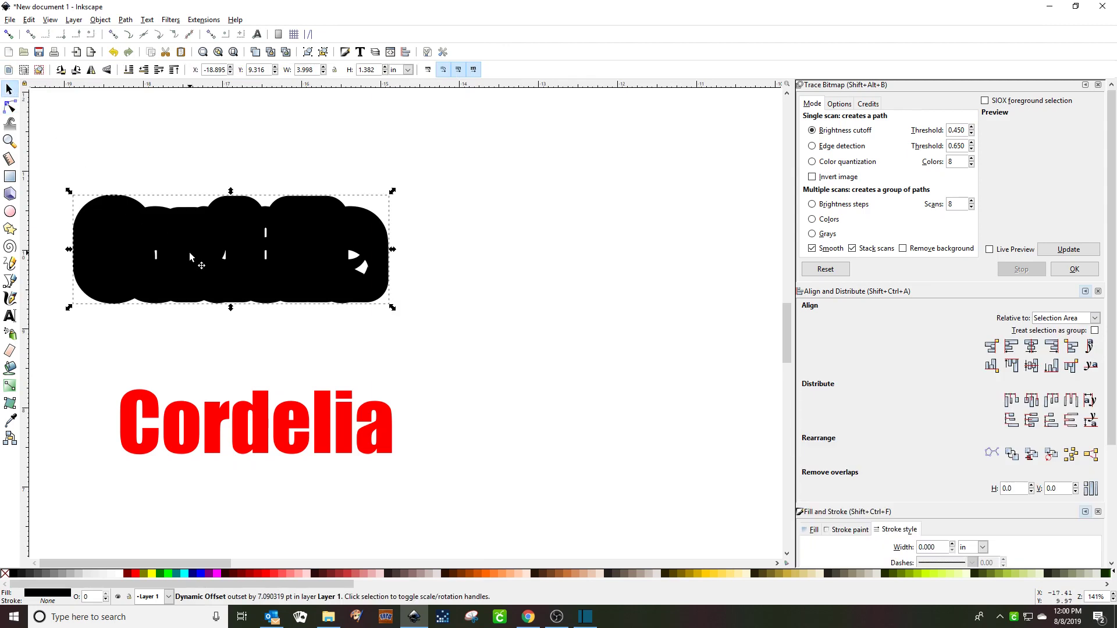
- Place the black offset shape behind the red name, and move the red name clear of it to the upper right
left_click_drag(190, 252, 220, 426)
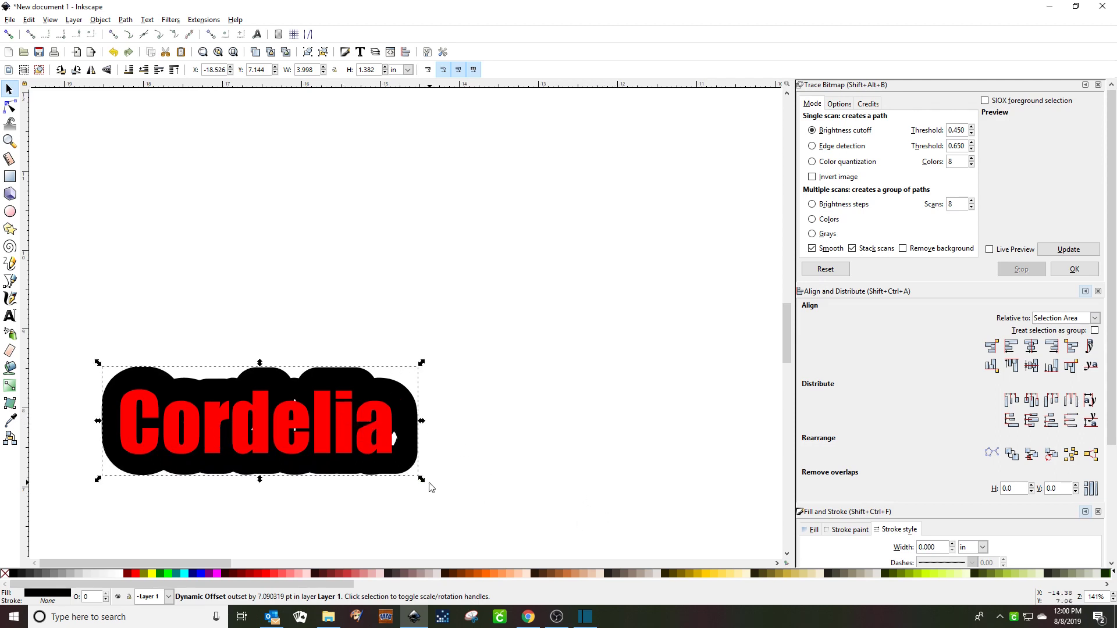
left_click(220, 434)
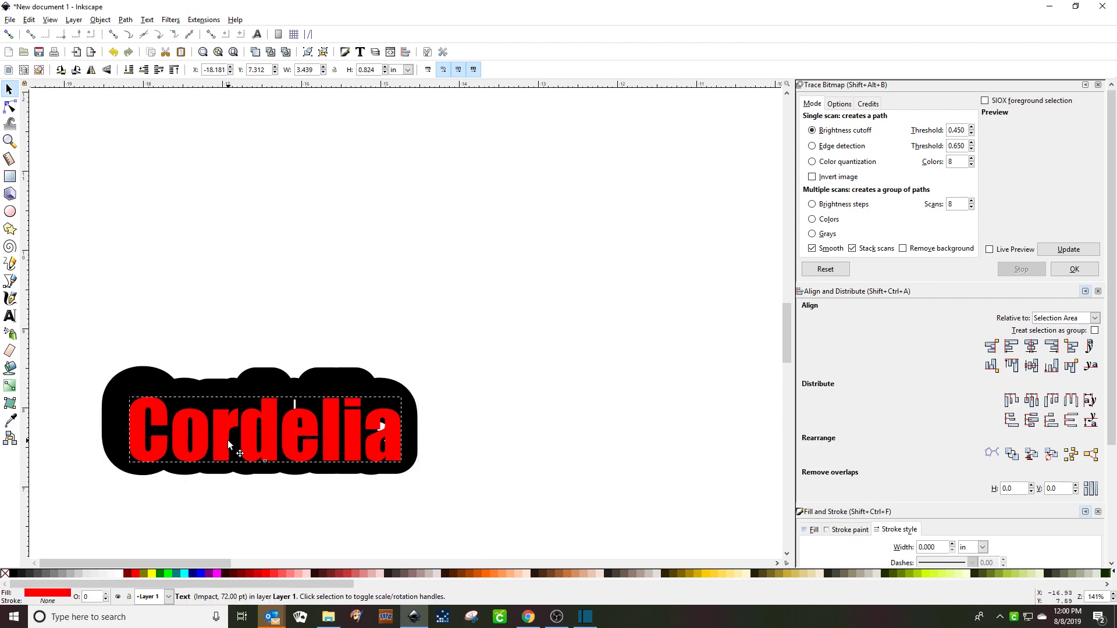
left_click_drag(229, 445, 535, 316)
- Convert the black offset shape to a path and break it apart into its subpaths
left_click(284, 427)
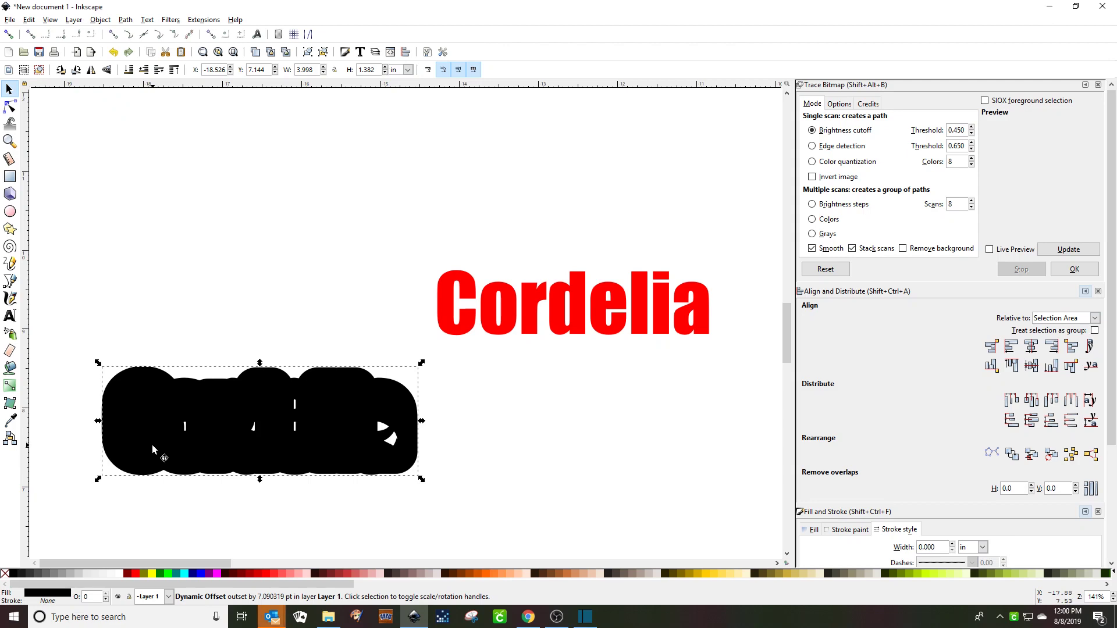
left_click(126, 20)
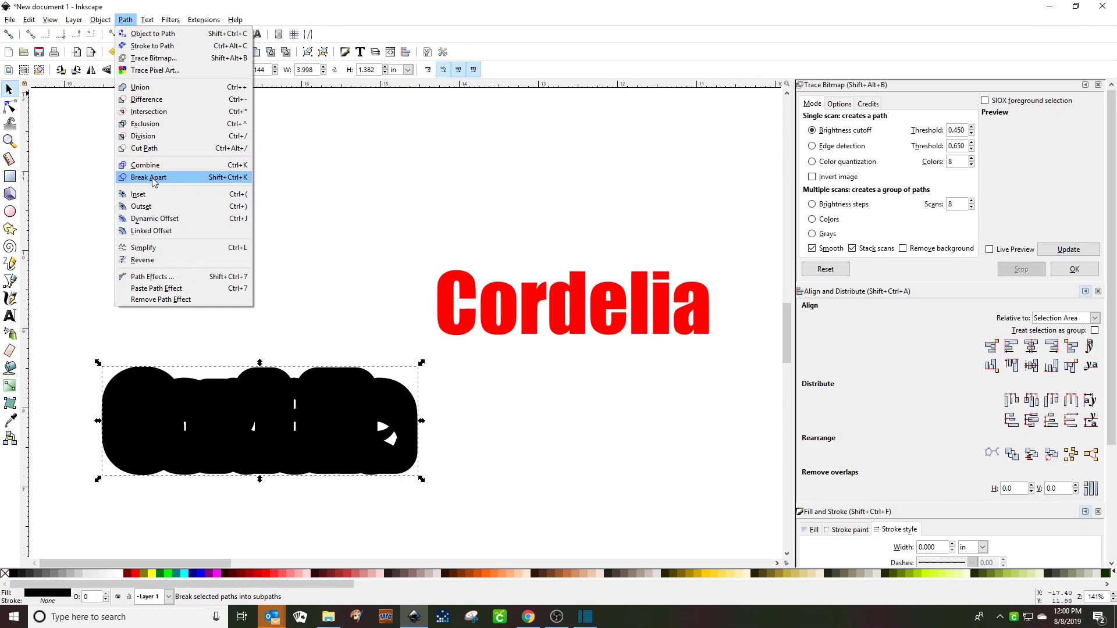
left_click(151, 177)
left_click(126, 21)
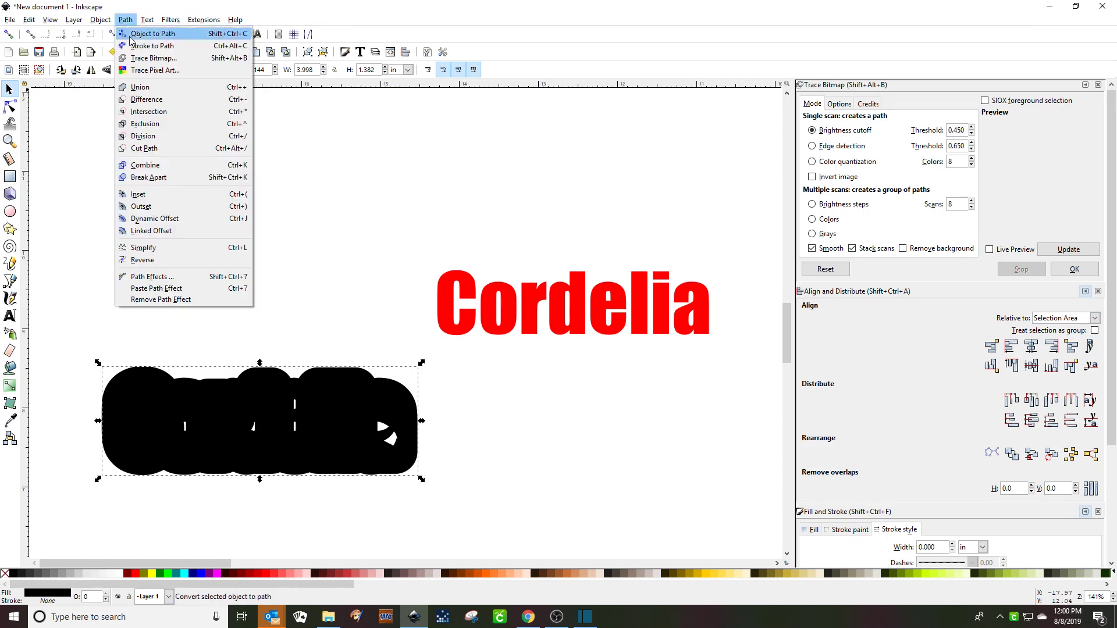
left_click(150, 178)
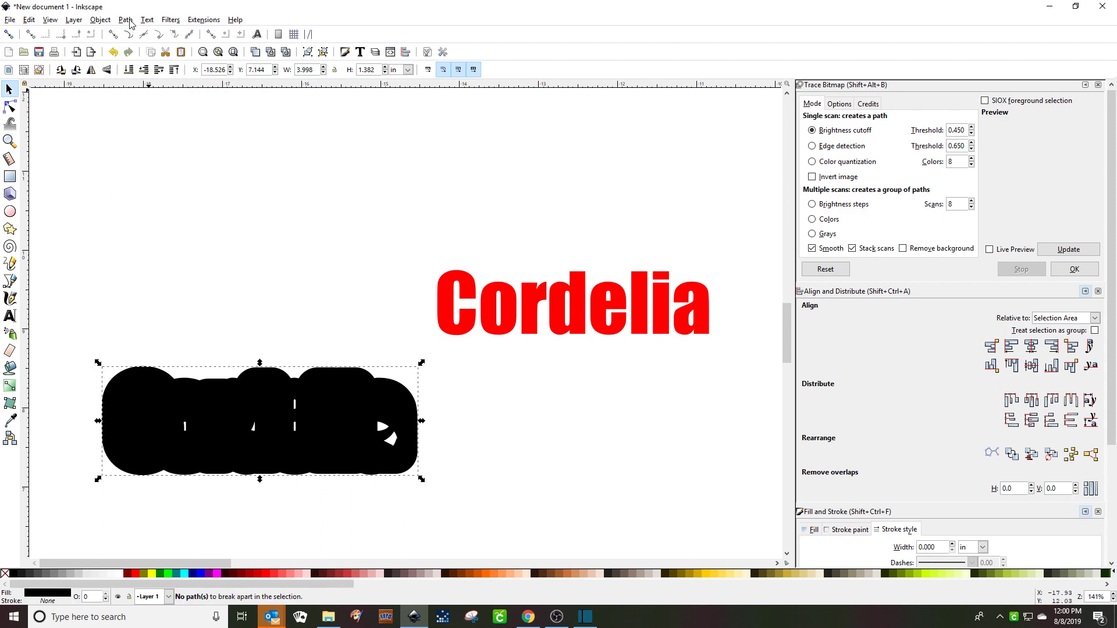
left_click(130, 21)
left_click(140, 163)
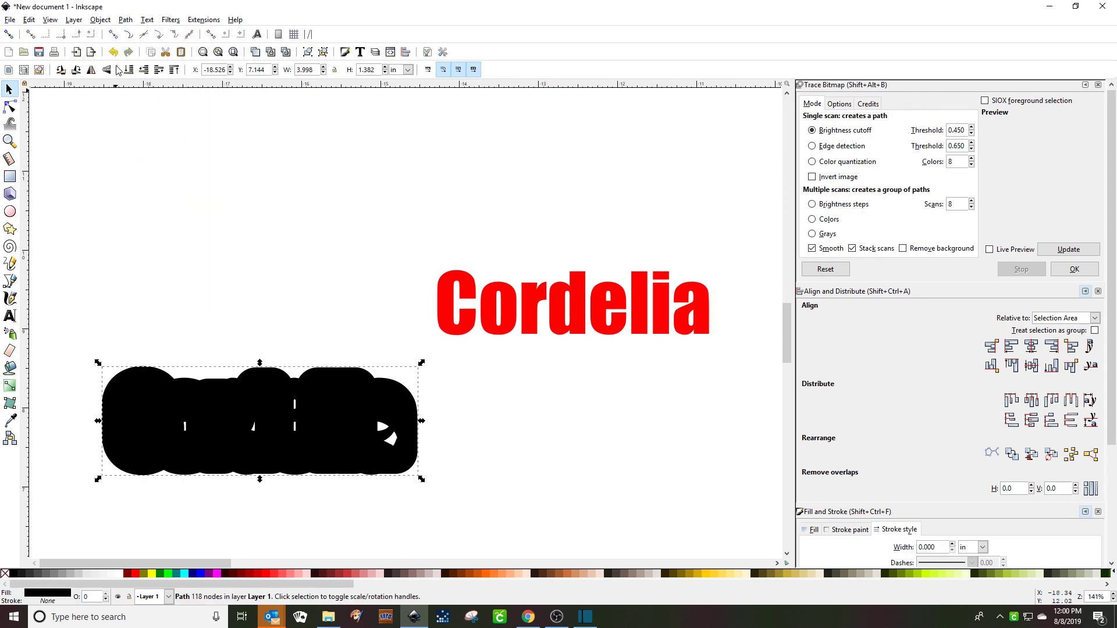
left_click(125, 21)
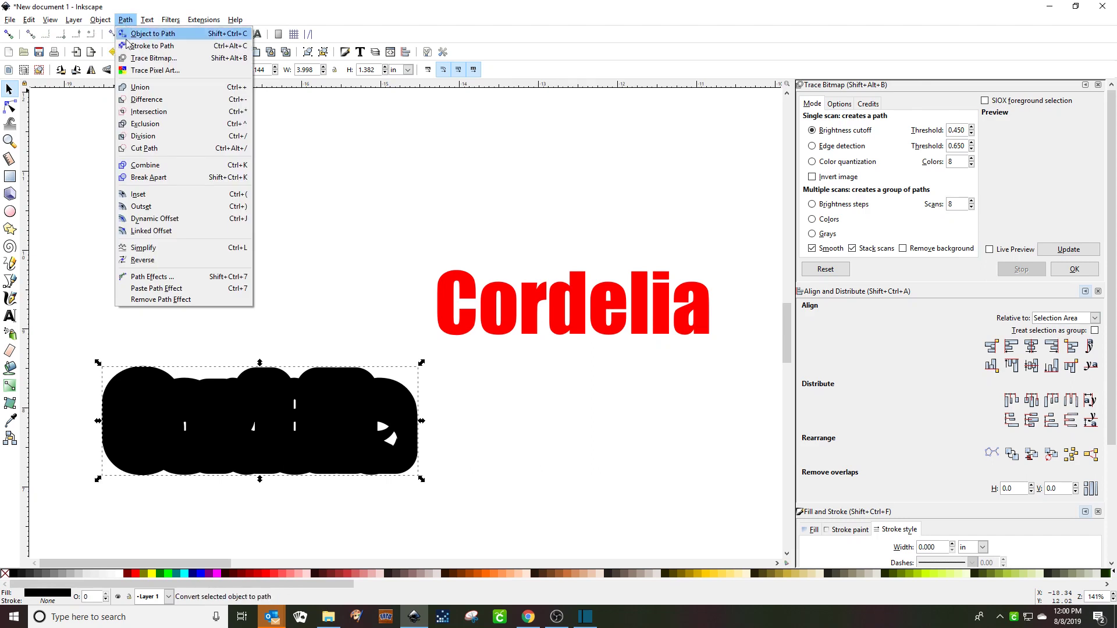
left_click(152, 178)
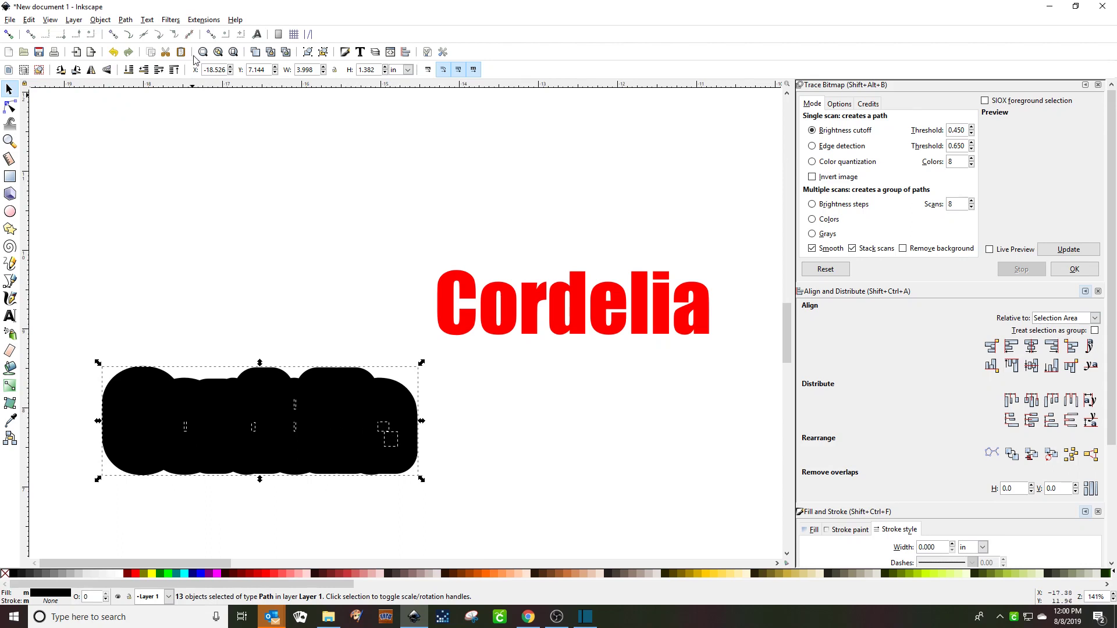
- Union the broken-apart pieces into one solid black shape and place the red name on top of it
left_click(123, 20)
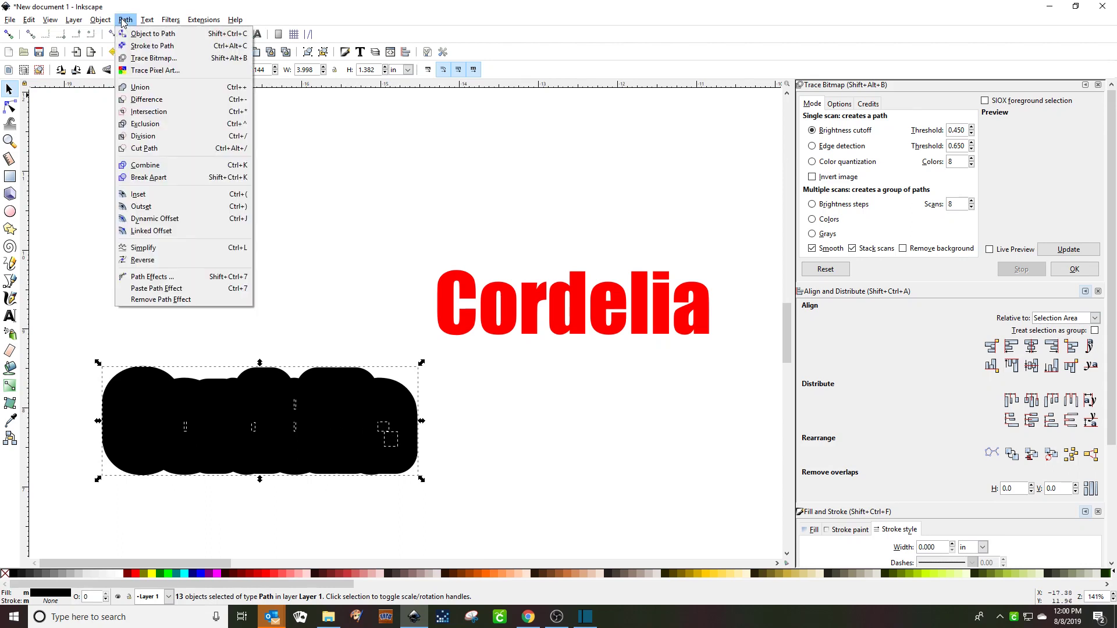
left_click(140, 88)
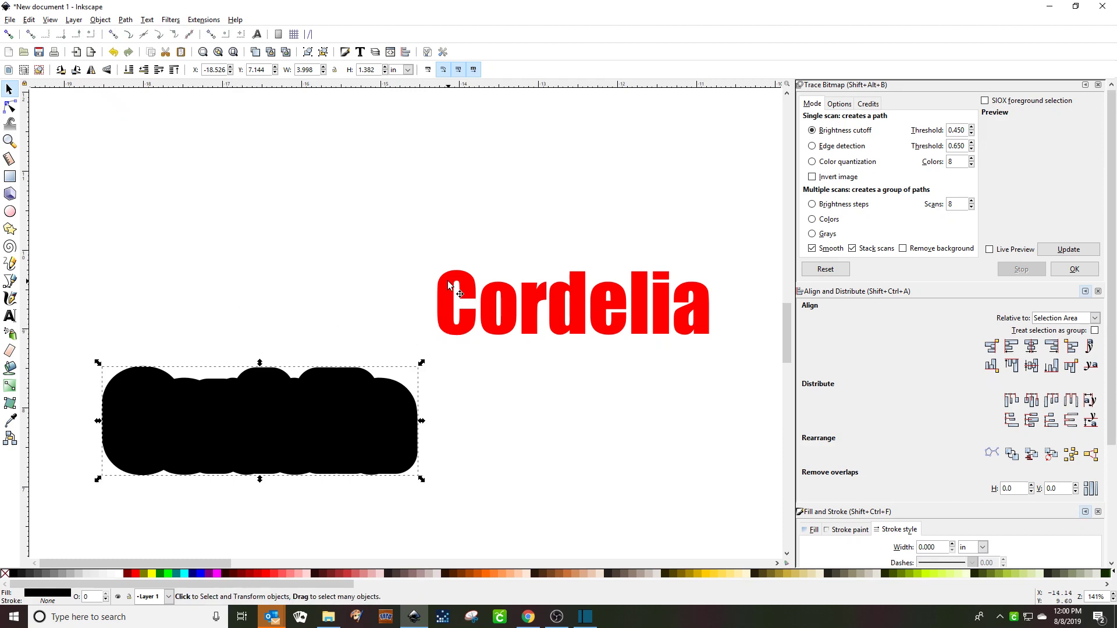
left_click_drag(448, 286, 131, 404)
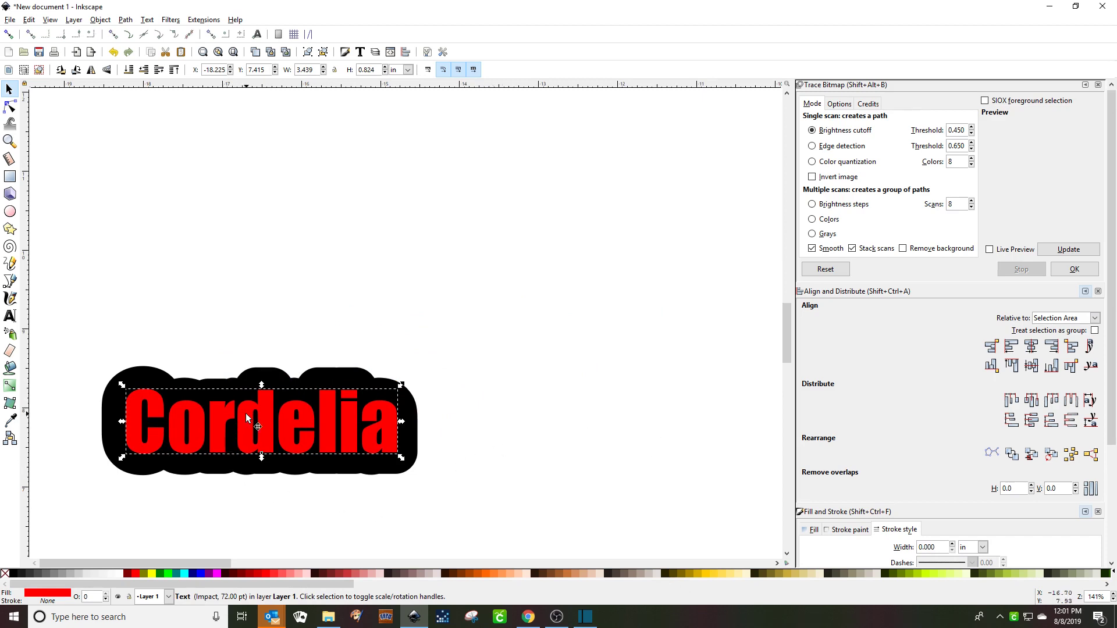
- Undo the moves, union, break-apart and dynamic offset, back to the plain black name with its red copy below
key("ctrl")
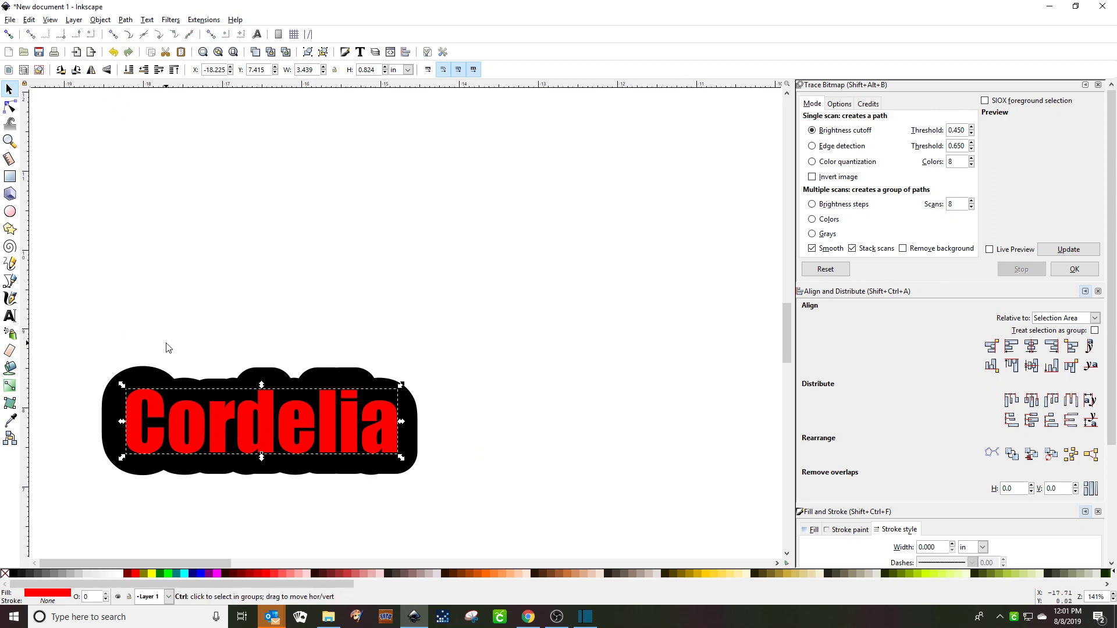
key("ctrl+z")
key("ctrl+z")
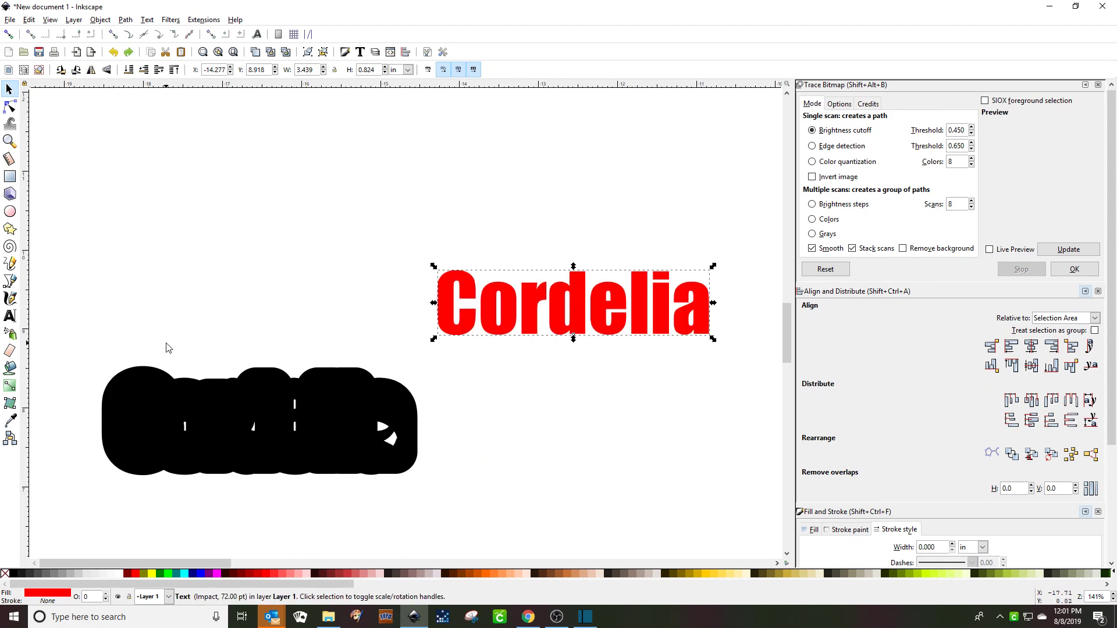
key("ctrl+z")
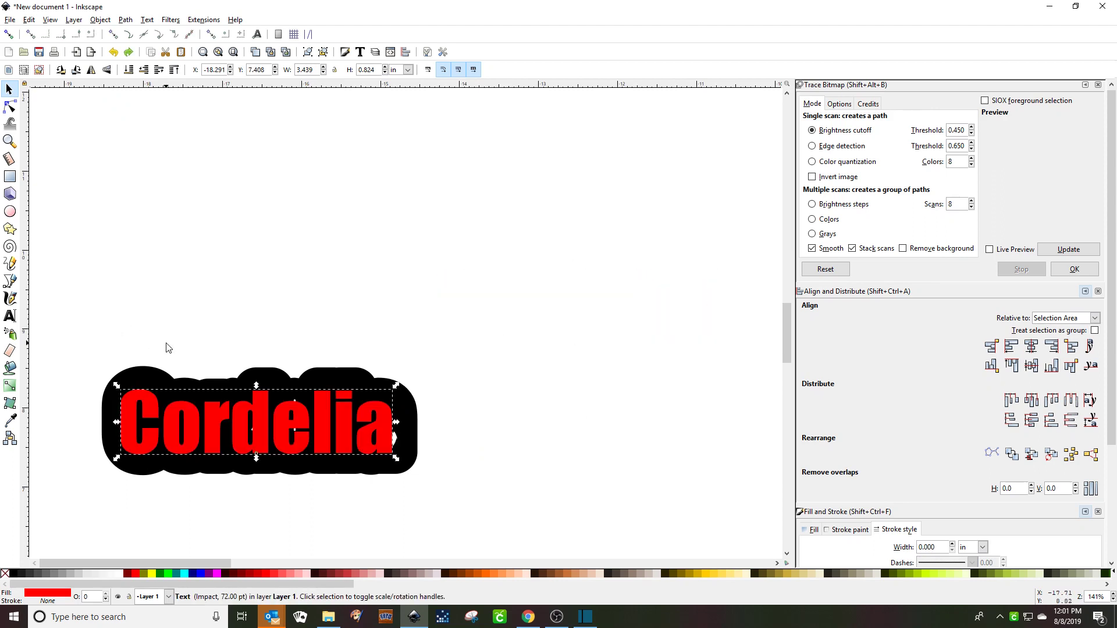
key("ctrl+z")
key("ctrl+z")
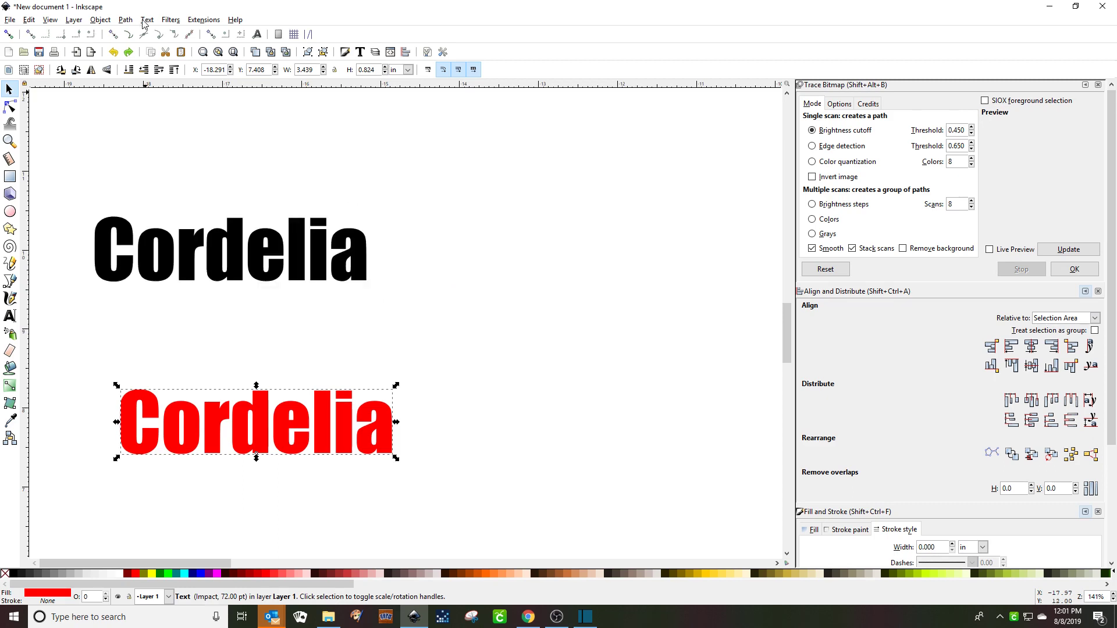
- Apply a dynamic offset to the red name
left_click(126, 20)
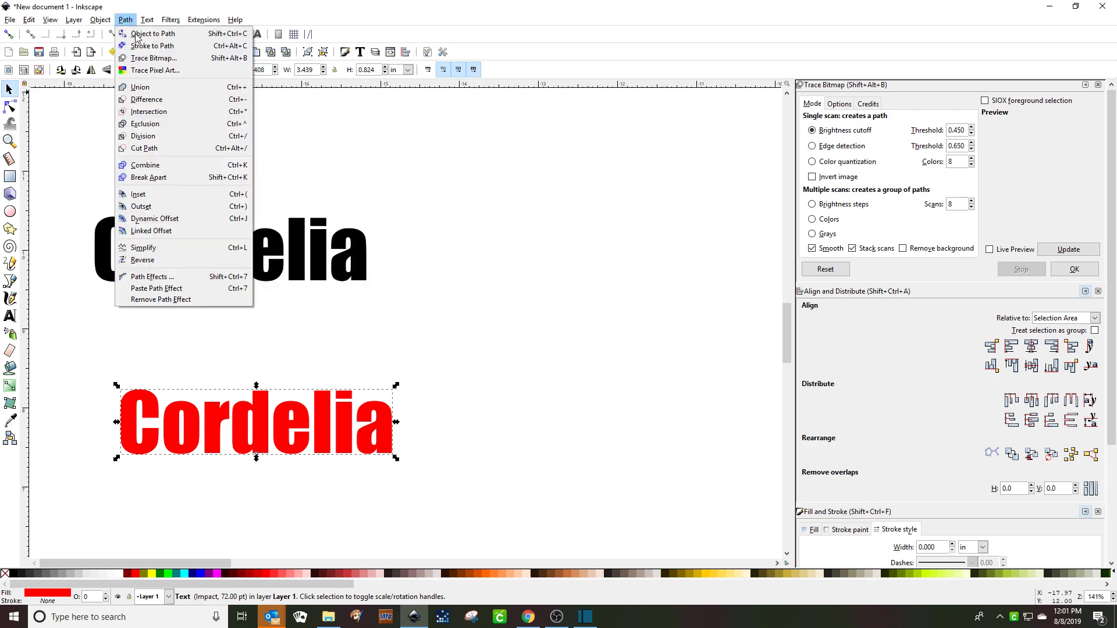
left_click(144, 218)
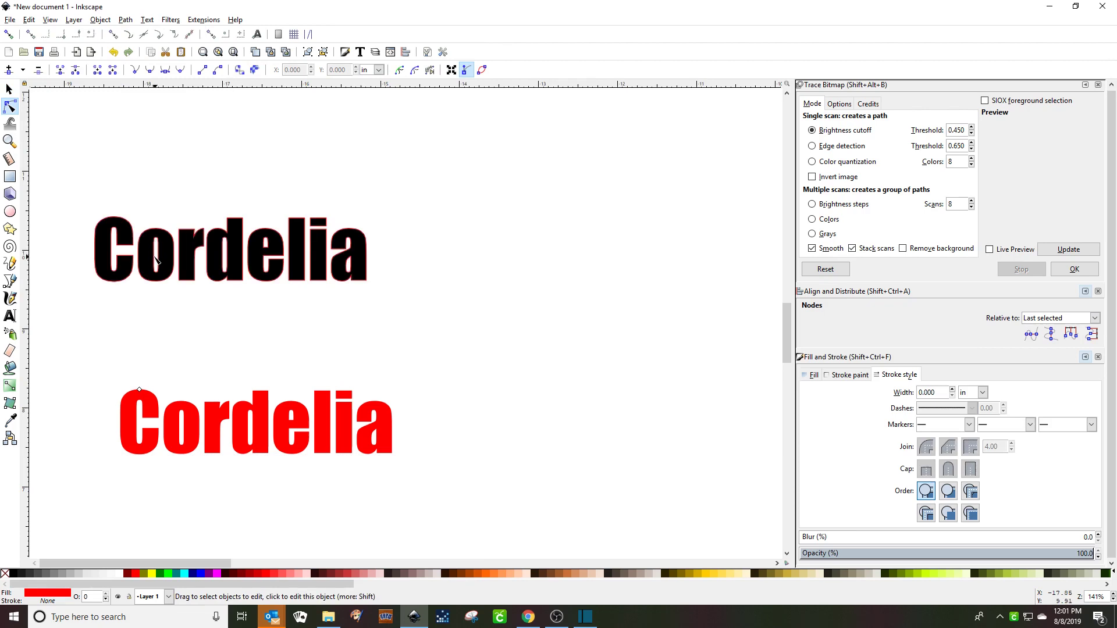
- Outset the black name's dynamic offset by about 1.17 pt and line the red name up directly beneath it
left_click(127, 233)
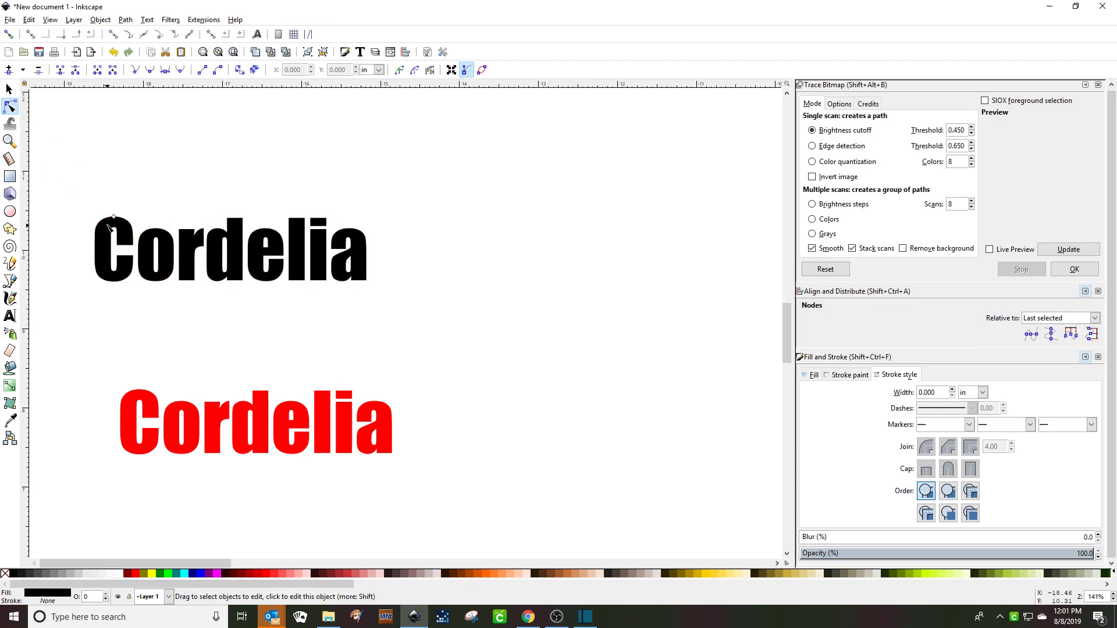
left_click_drag(115, 218, 121, 213)
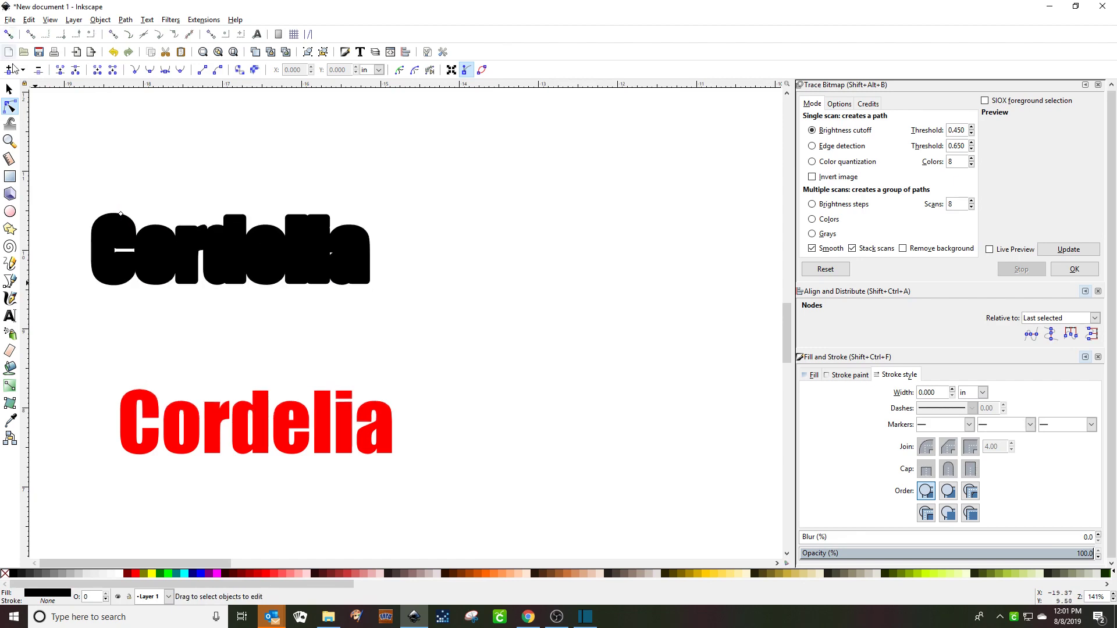
left_click(9, 89)
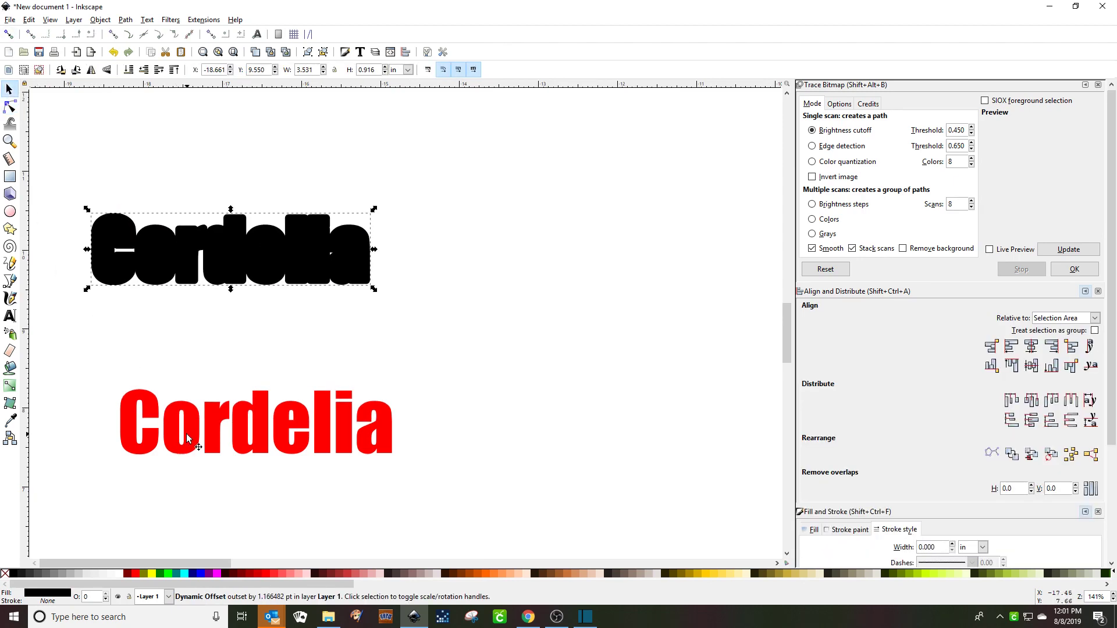
left_click_drag(186, 434, 162, 406)
- Try to break apart the black offset shape while it is still a dynamic offset
left_click(138, 250)
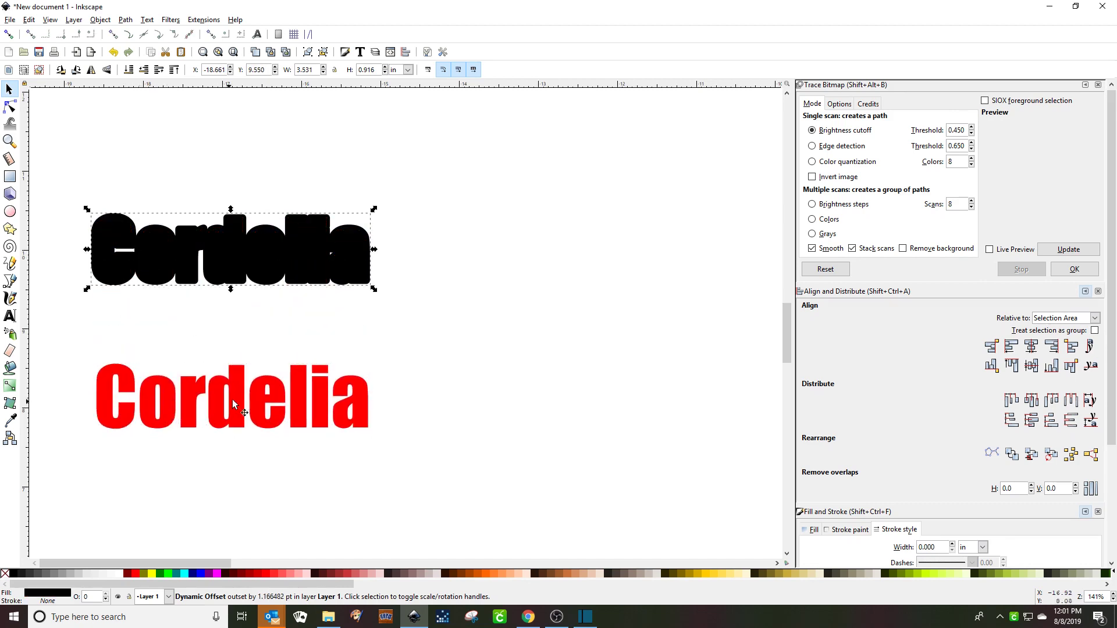
left_click(125, 21)
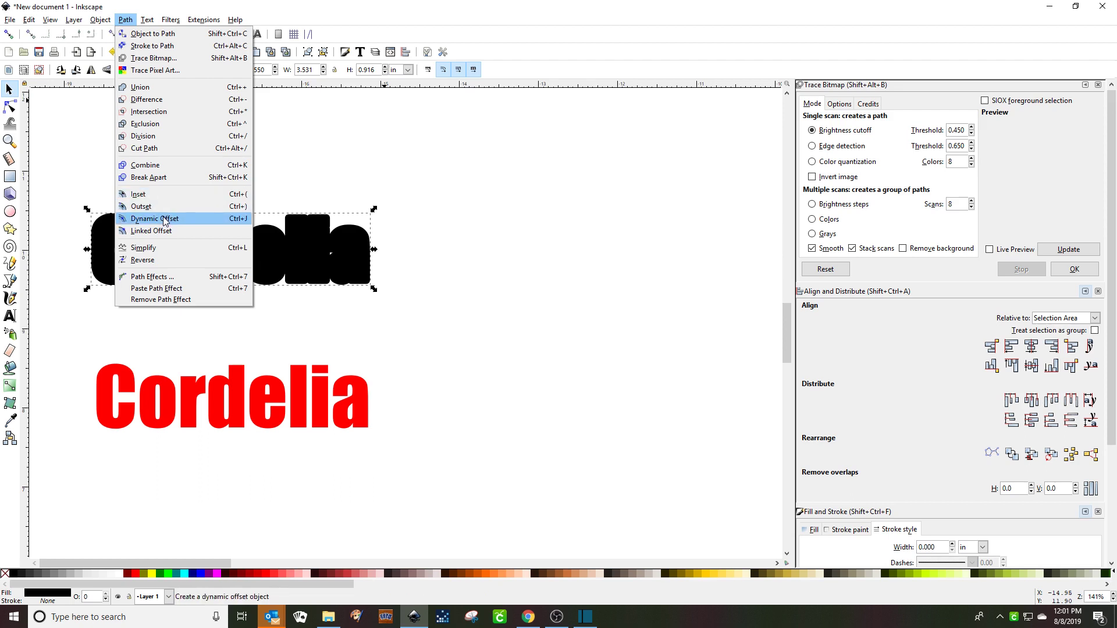
left_click(140, 178)
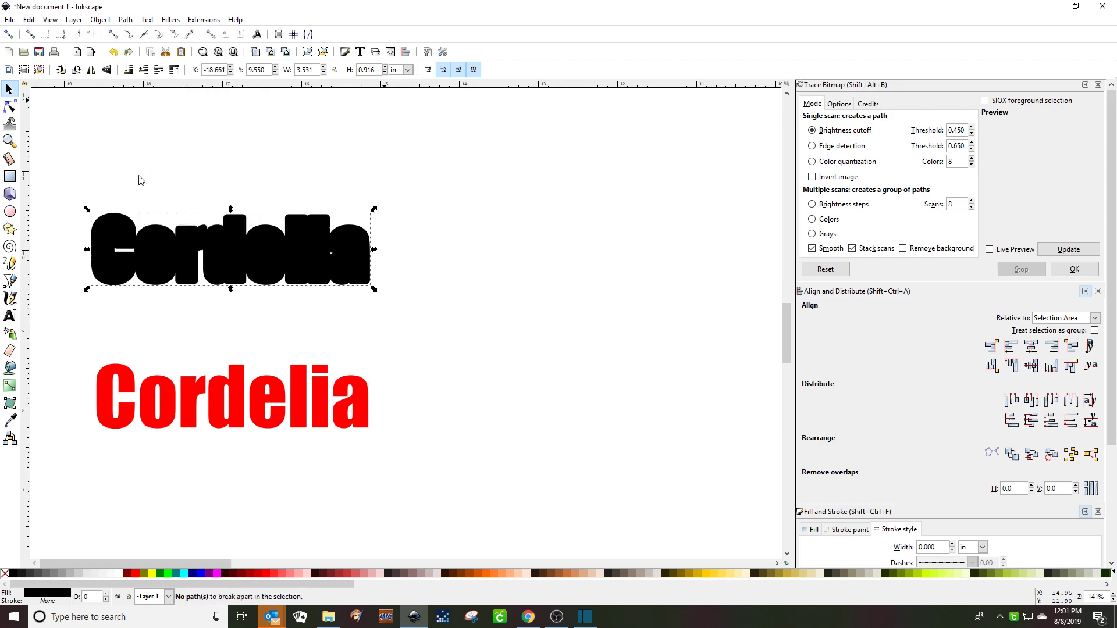
left_click(126, 20)
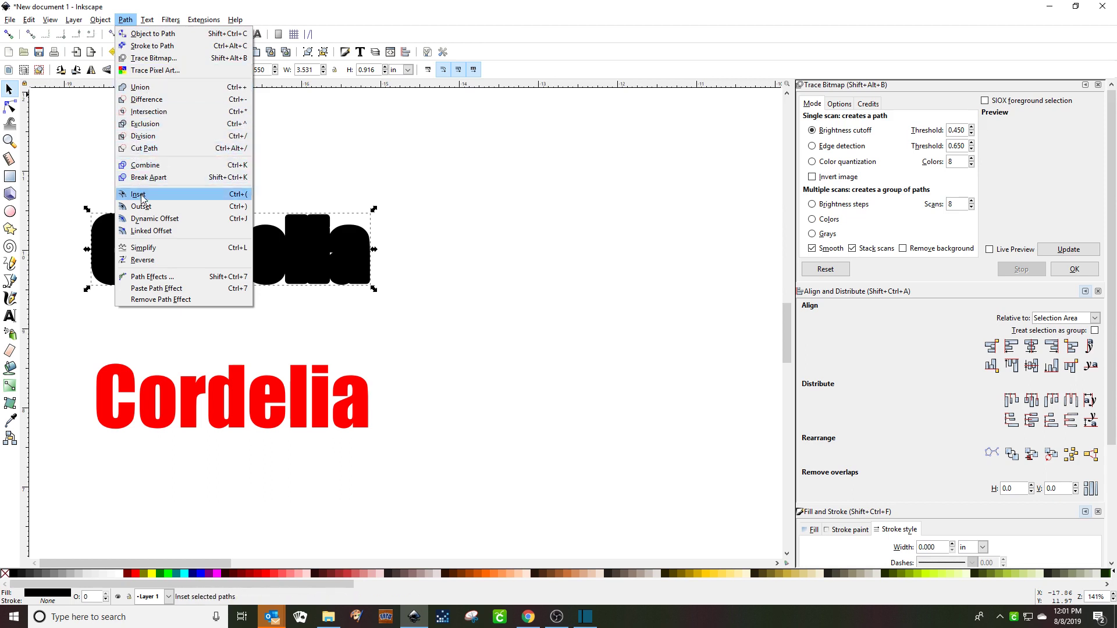
left_click(149, 177)
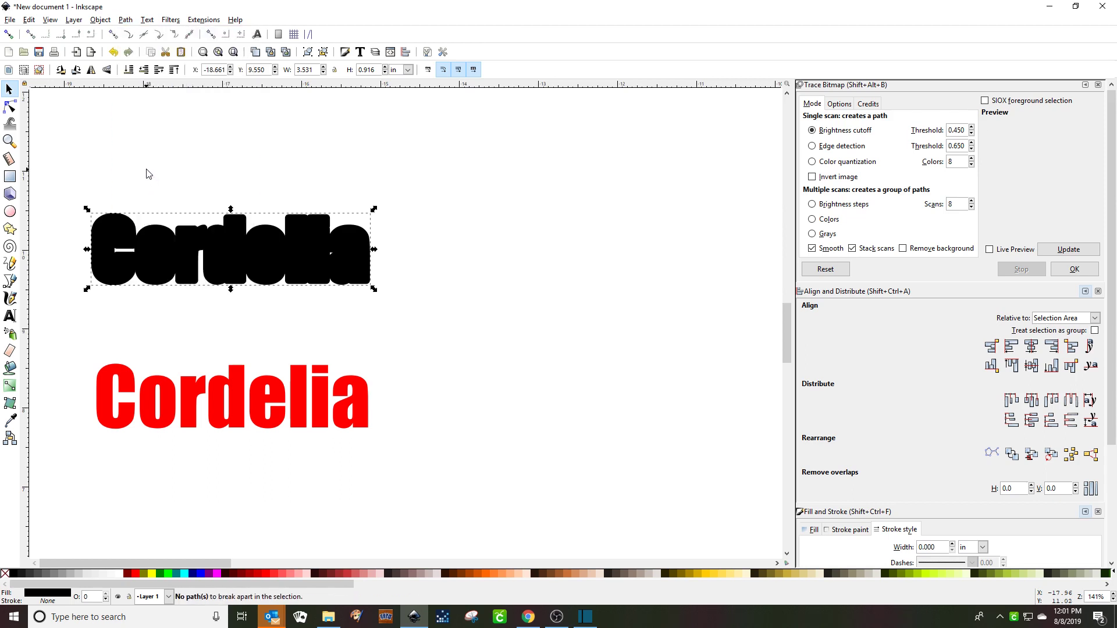
- Turn the black offset shape into a path with Union and break it apart into its subpaths
left_click(126, 20)
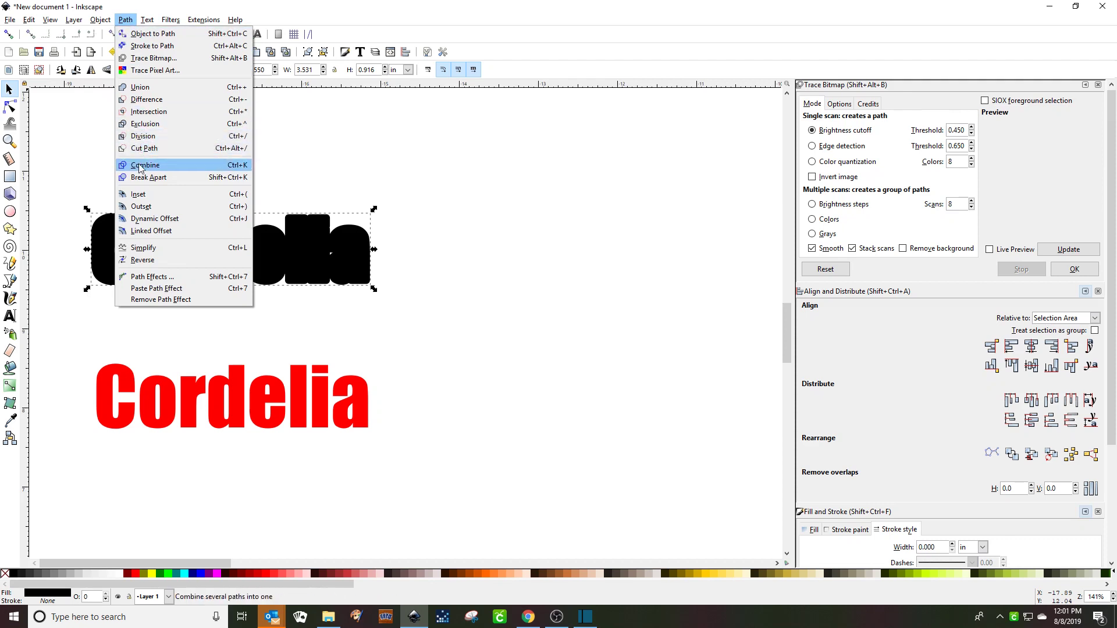
left_click(147, 88)
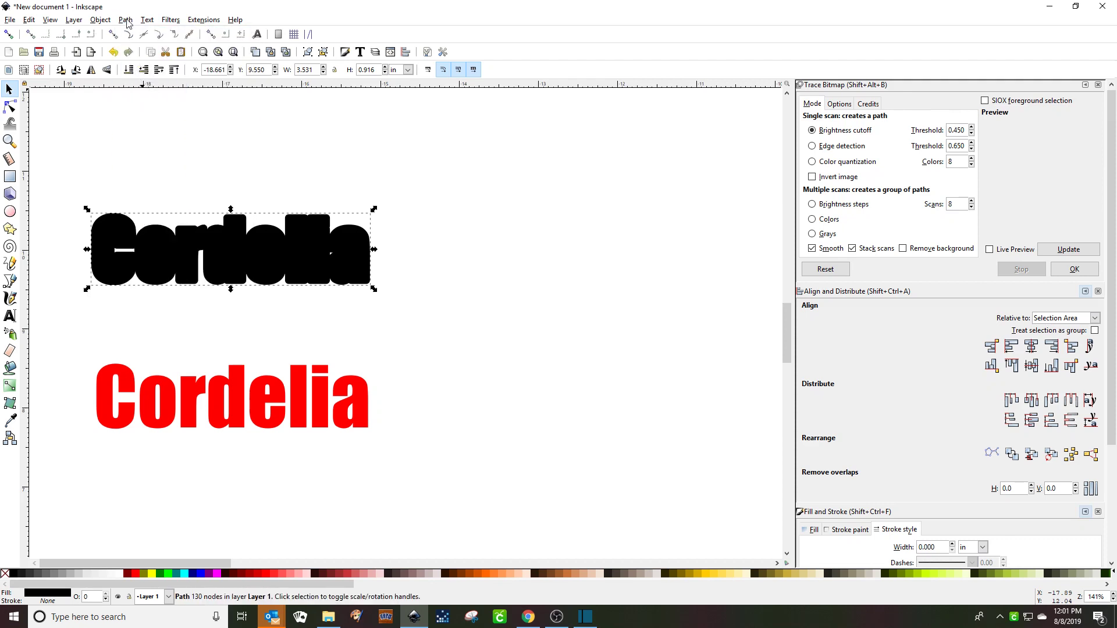
left_click(126, 21)
left_click(149, 177)
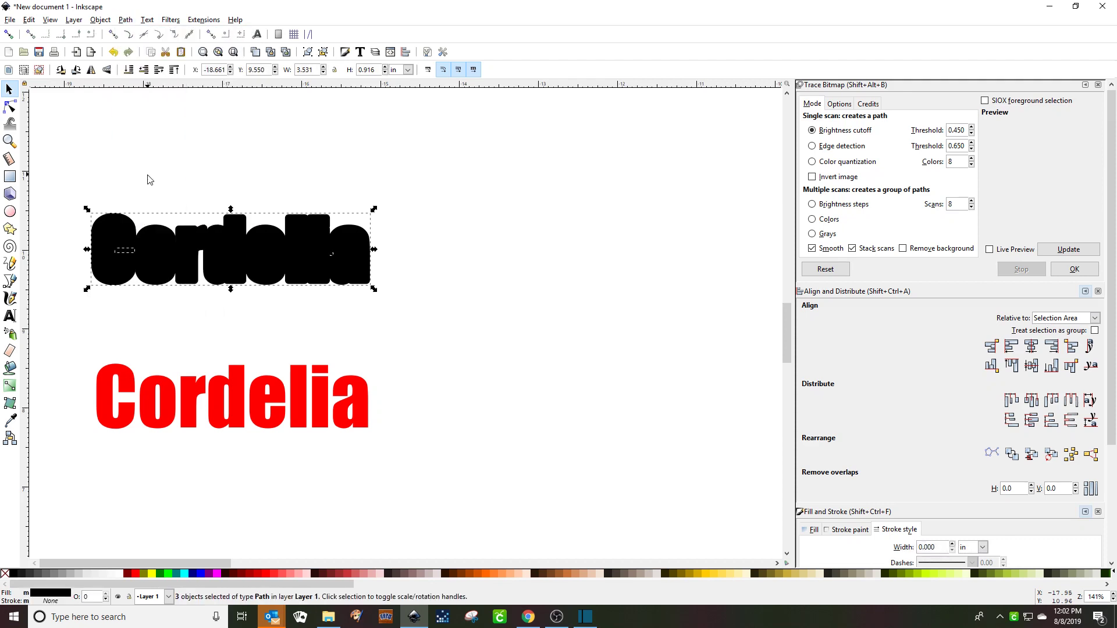
- Union the broken-apart black pieces into one solid shape and place the red name on top of it
left_click(125, 20)
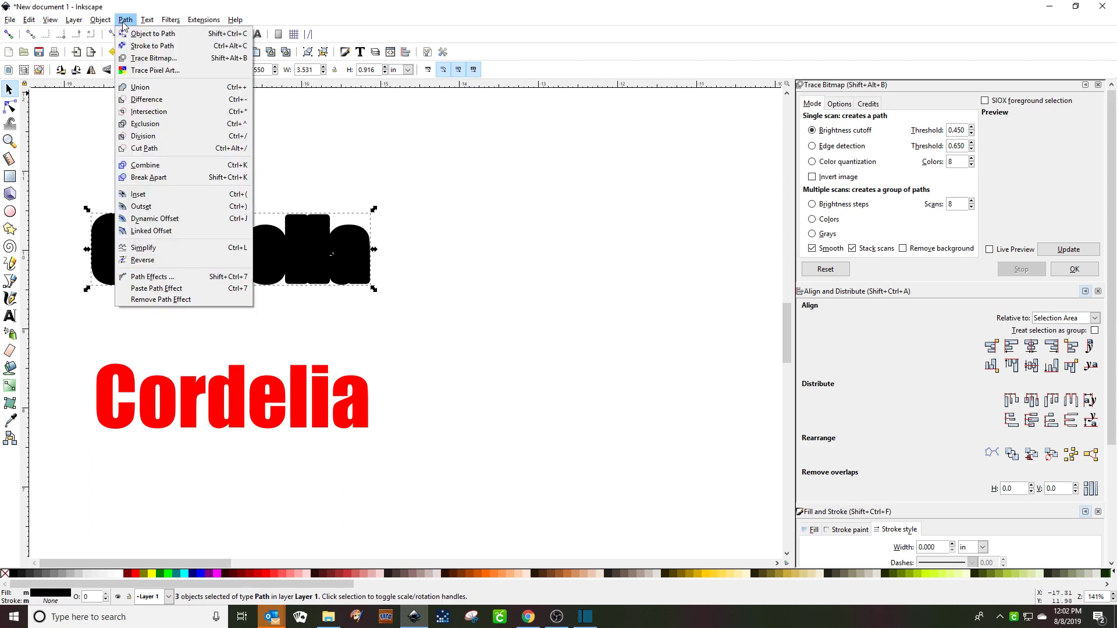
left_click(142, 87)
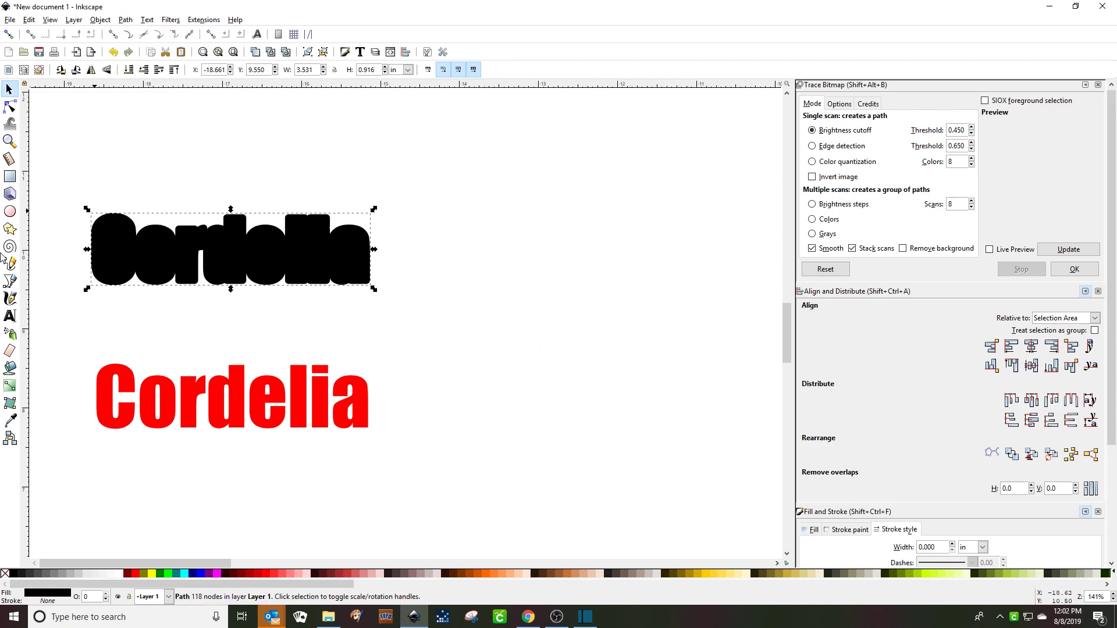
left_click_drag(241, 409, 238, 260)
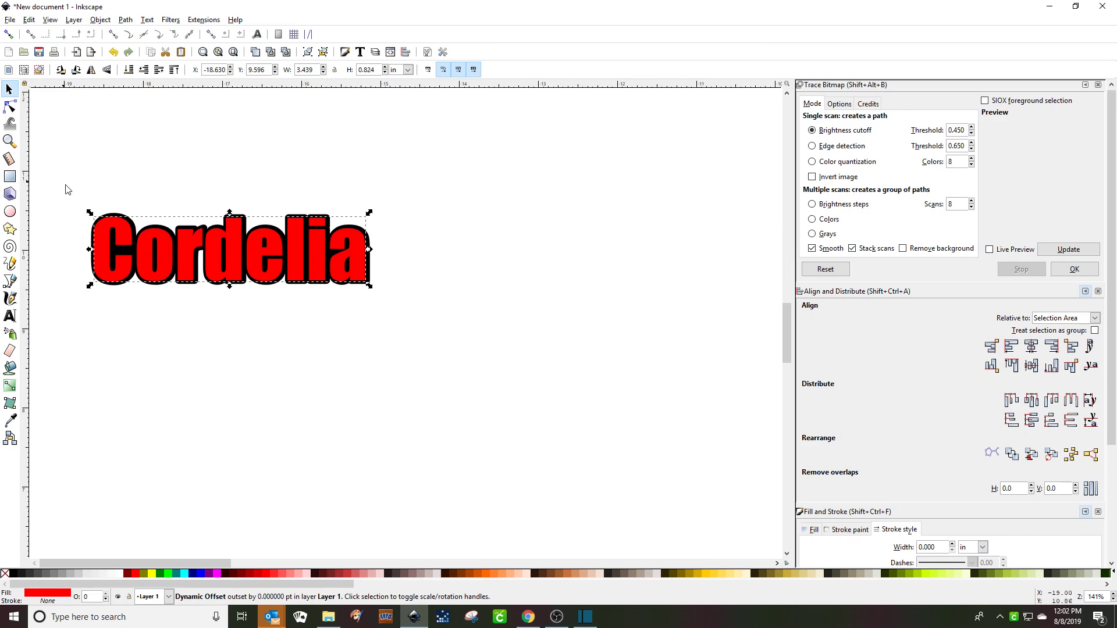
- Center the red name and the solid black shape on each other relative to the selection area, and convert both to paths
left_click_drag(65, 185, 425, 316)
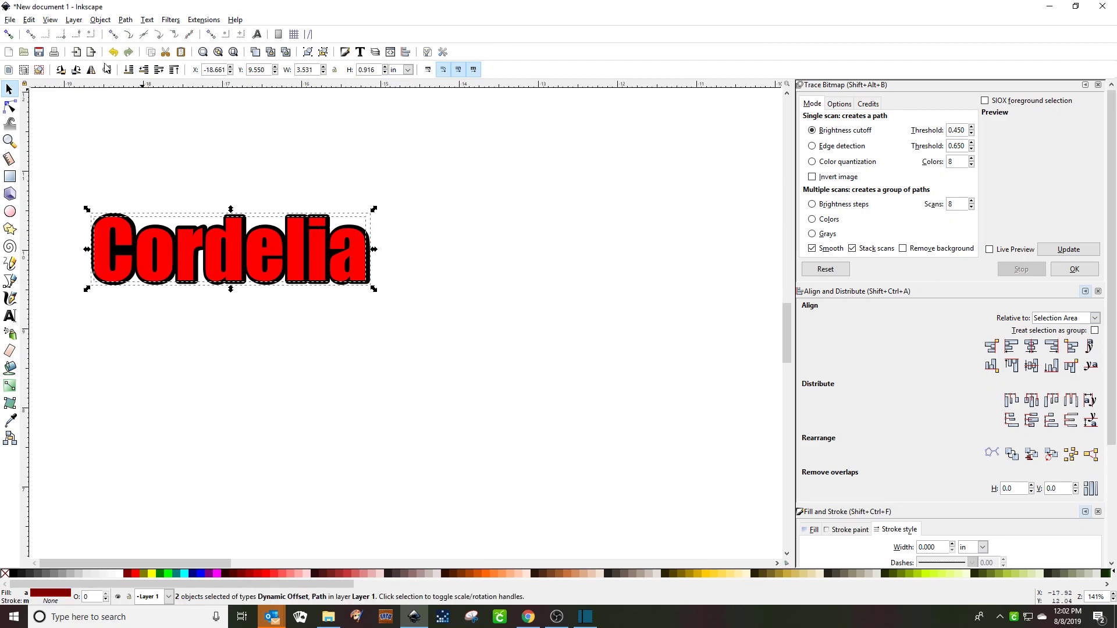
left_click(100, 20)
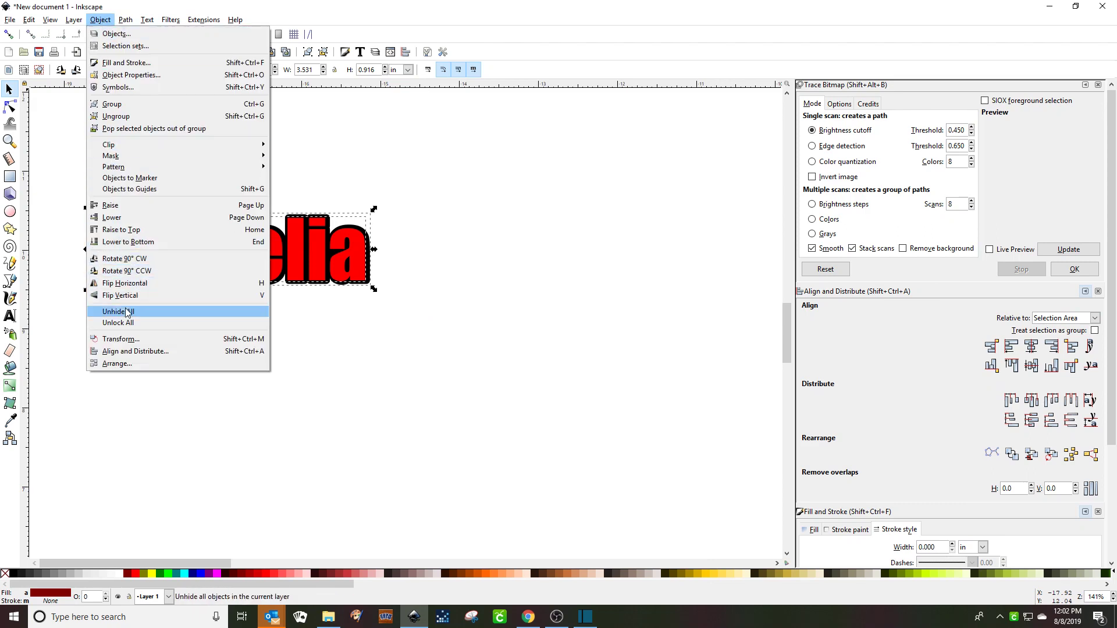
left_click(126, 353)
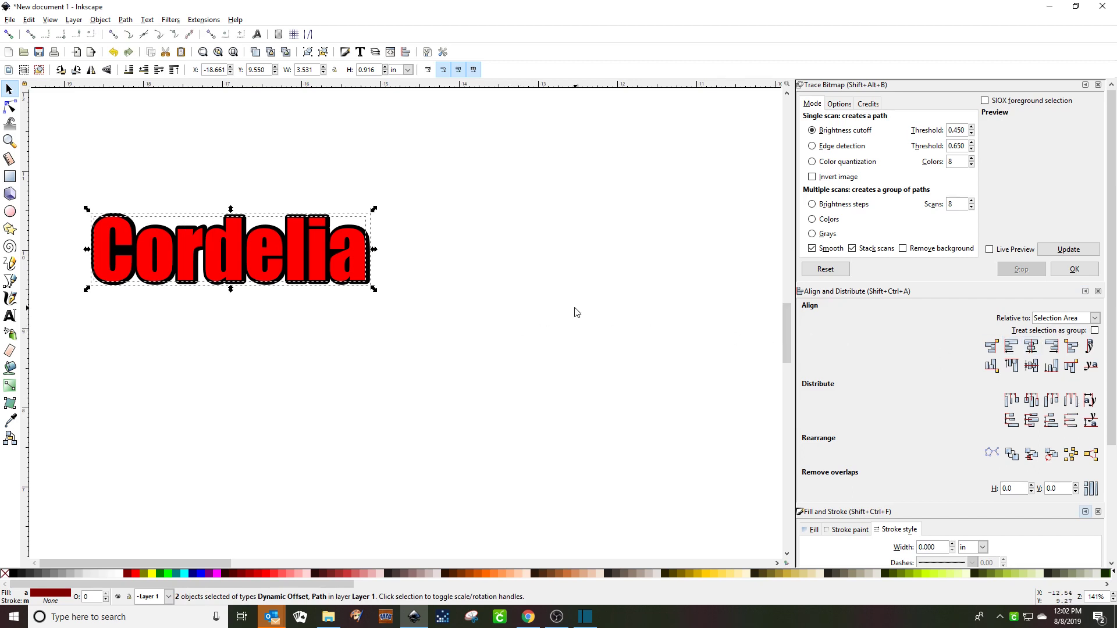
left_click(1032, 348)
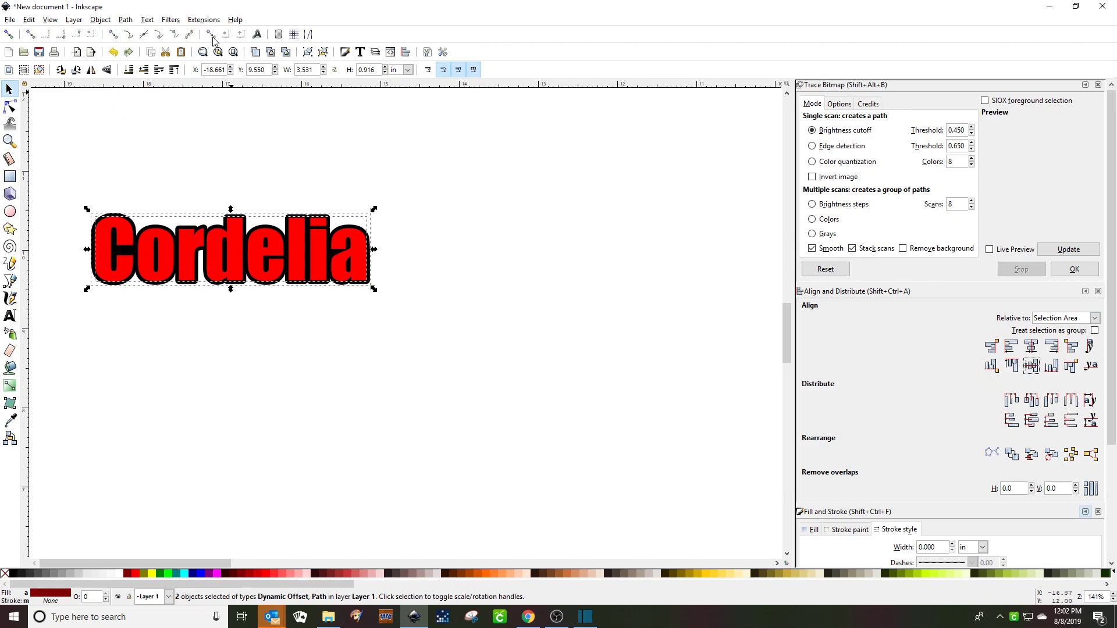
left_click(126, 20)
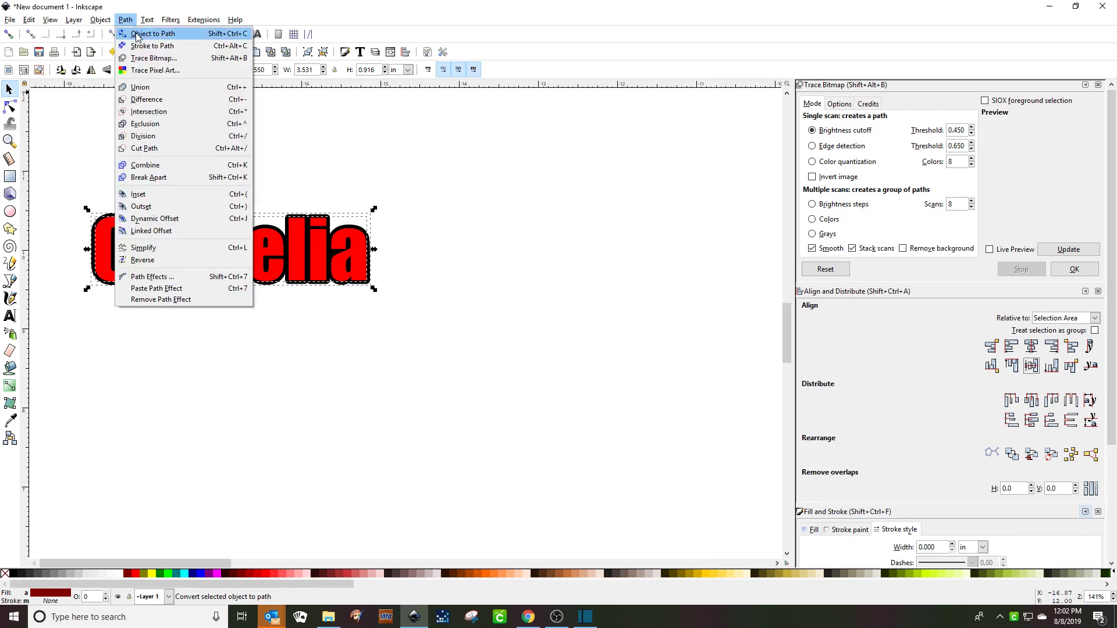
left_click(138, 35)
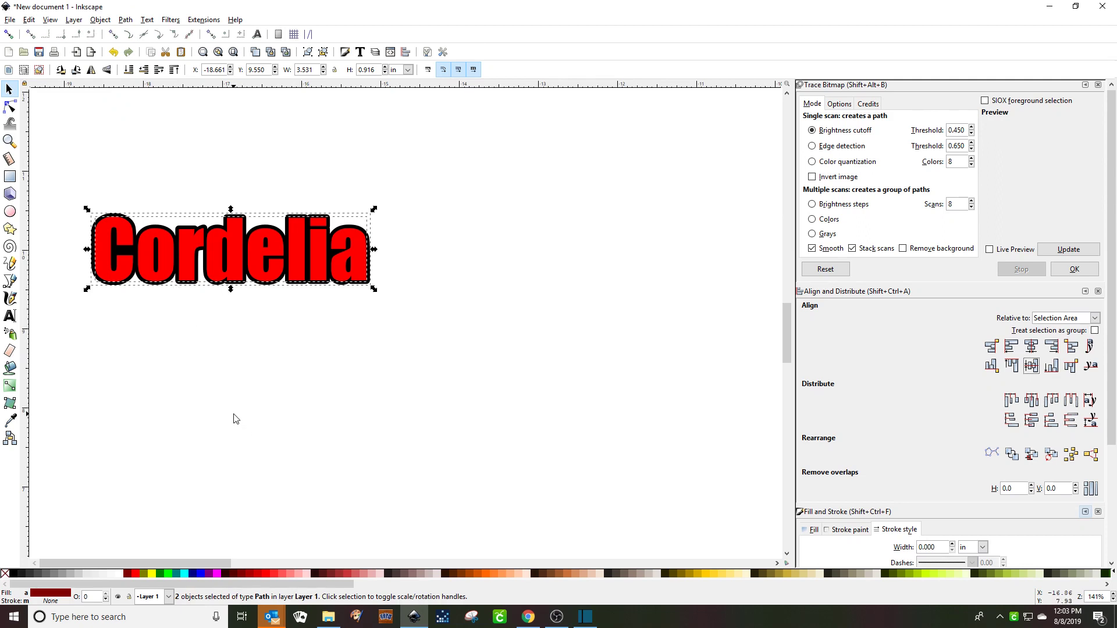
- Duplicate the red star above the name, place the copy about 4.3 in to its right and fill the copy black
scroll(235, 419, "up", 15)
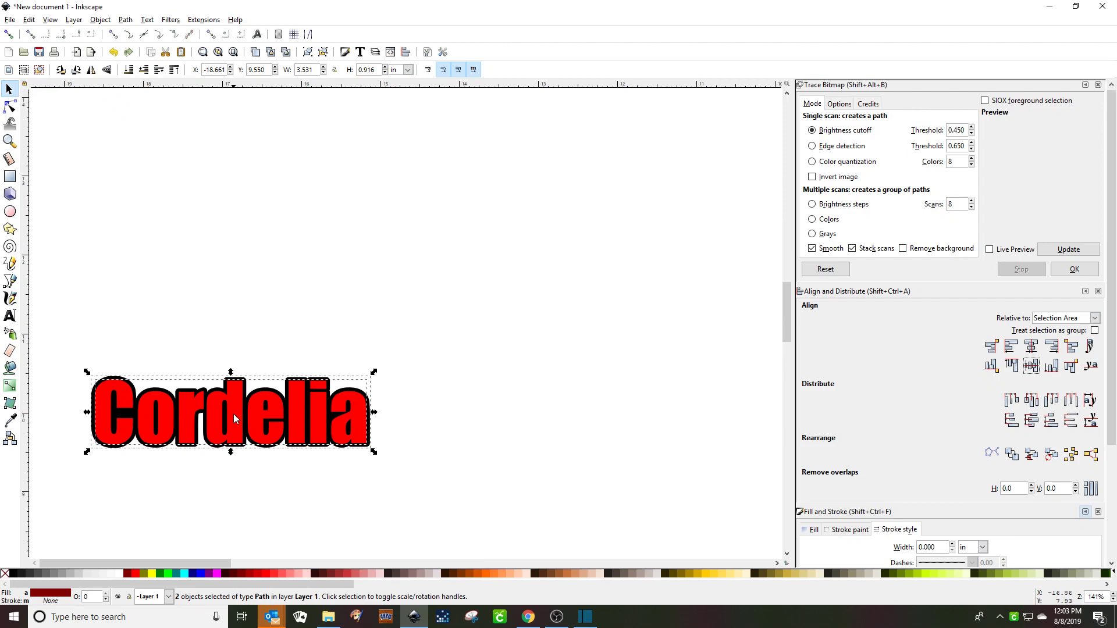
scroll(239, 403, "up", 15)
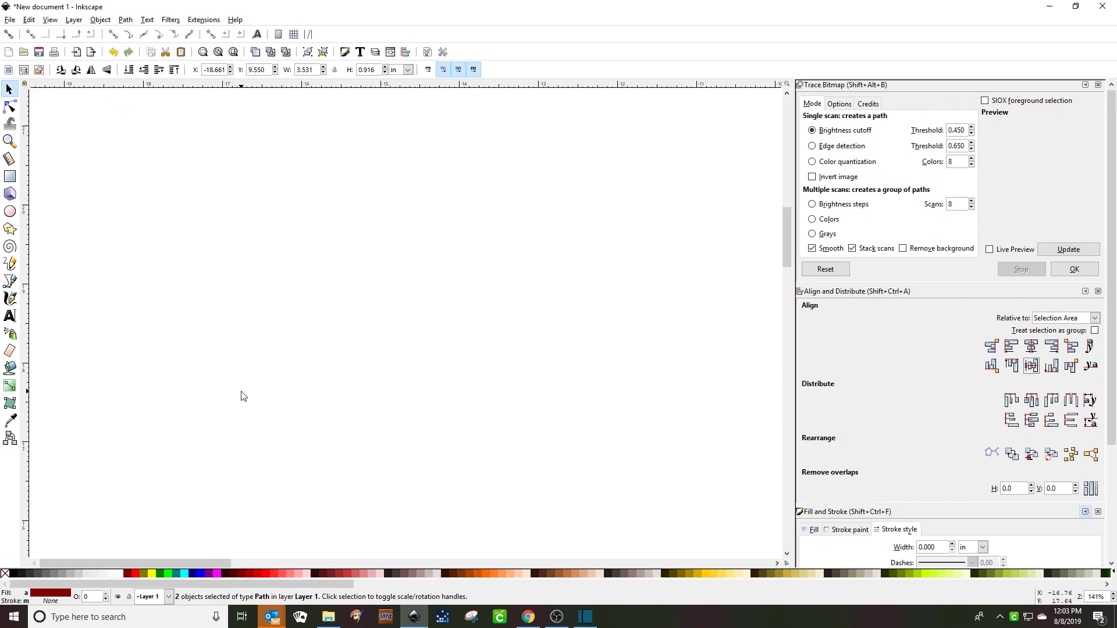
scroll(249, 388, "up", 5)
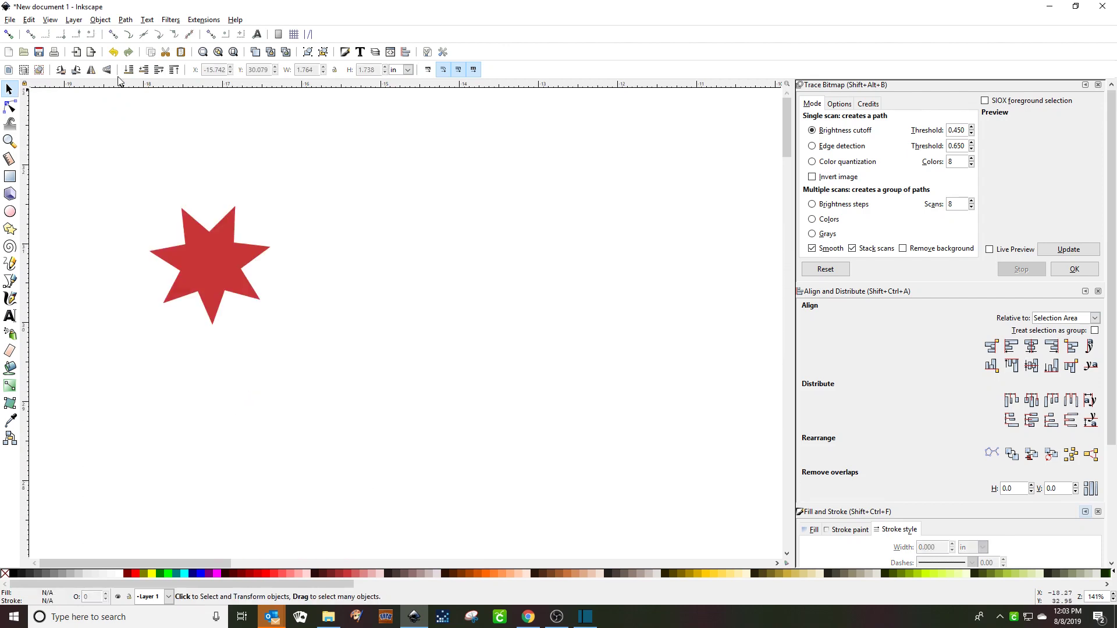
left_click(205, 265)
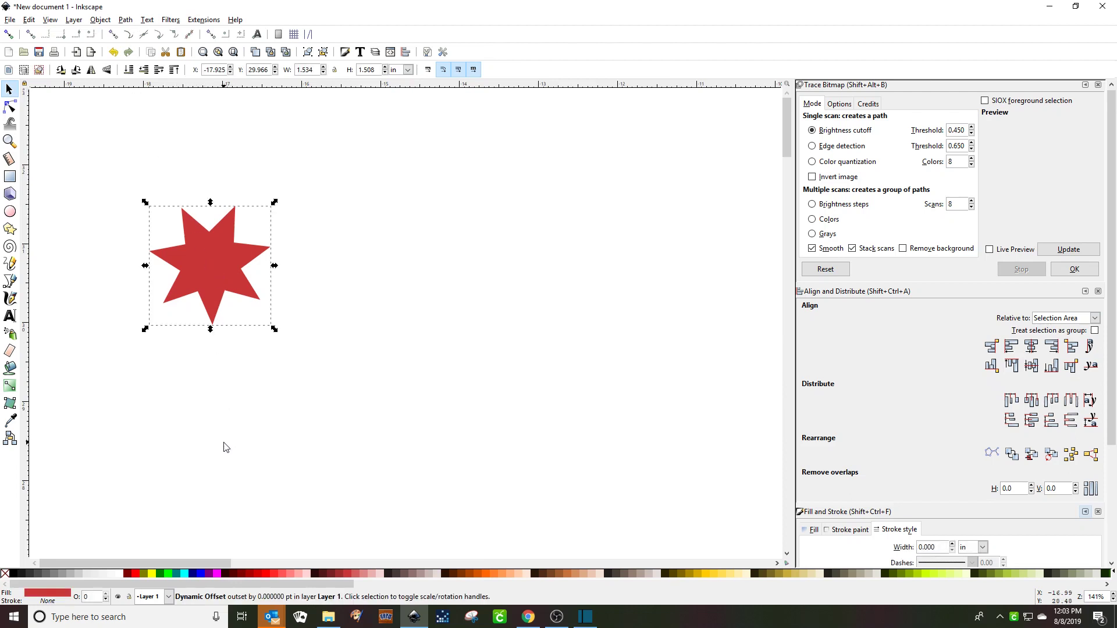
key("ctrl")
key("ctrl+d")
left_click_drag(210, 264, 551, 271)
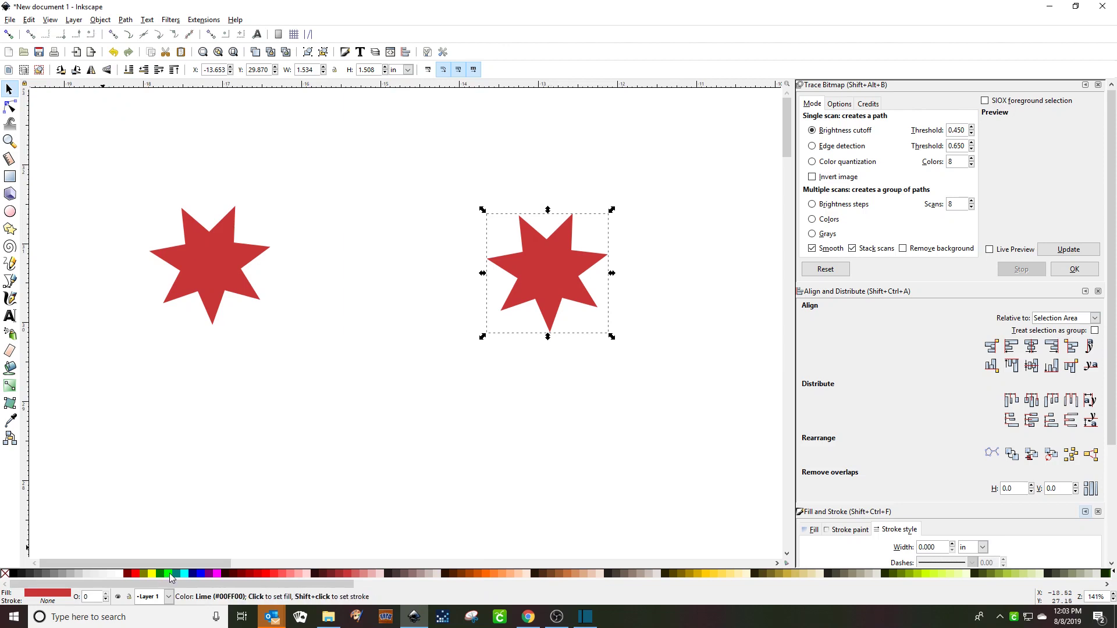
left_click(15, 575)
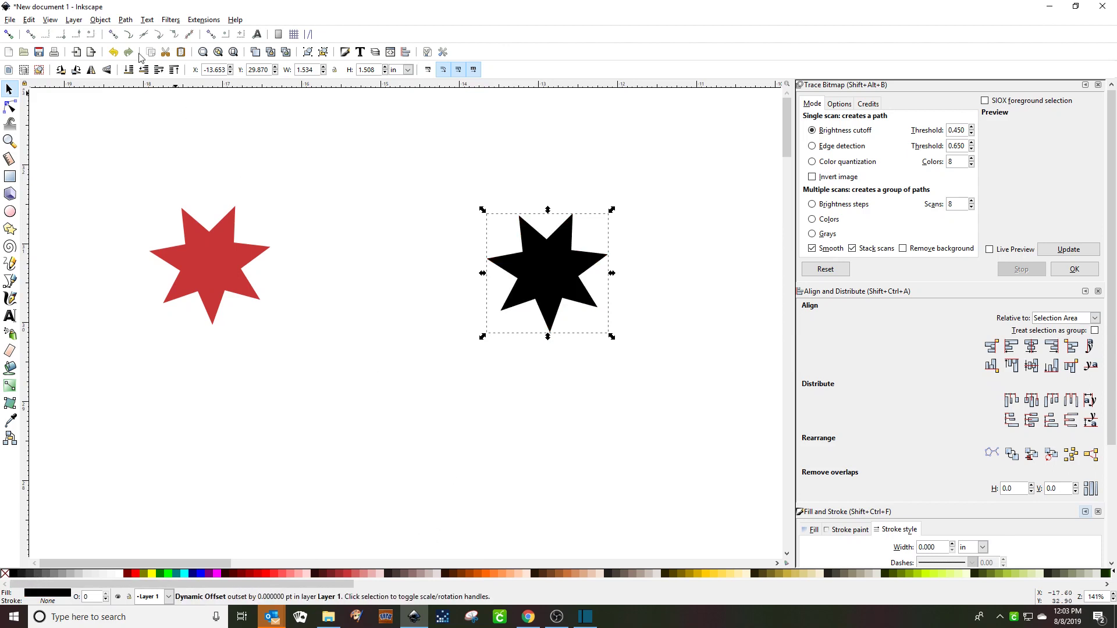
- Apply a dynamic offset to the black star and outset it to about 1.75 in wide by 1.73 in high
left_click(127, 20)
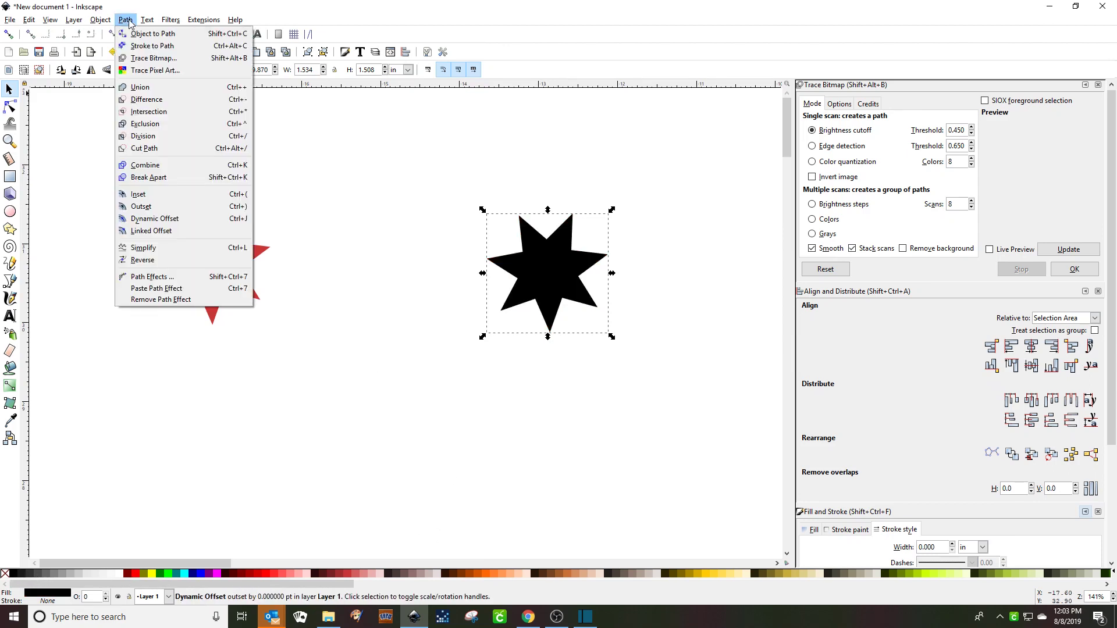
left_click(139, 219)
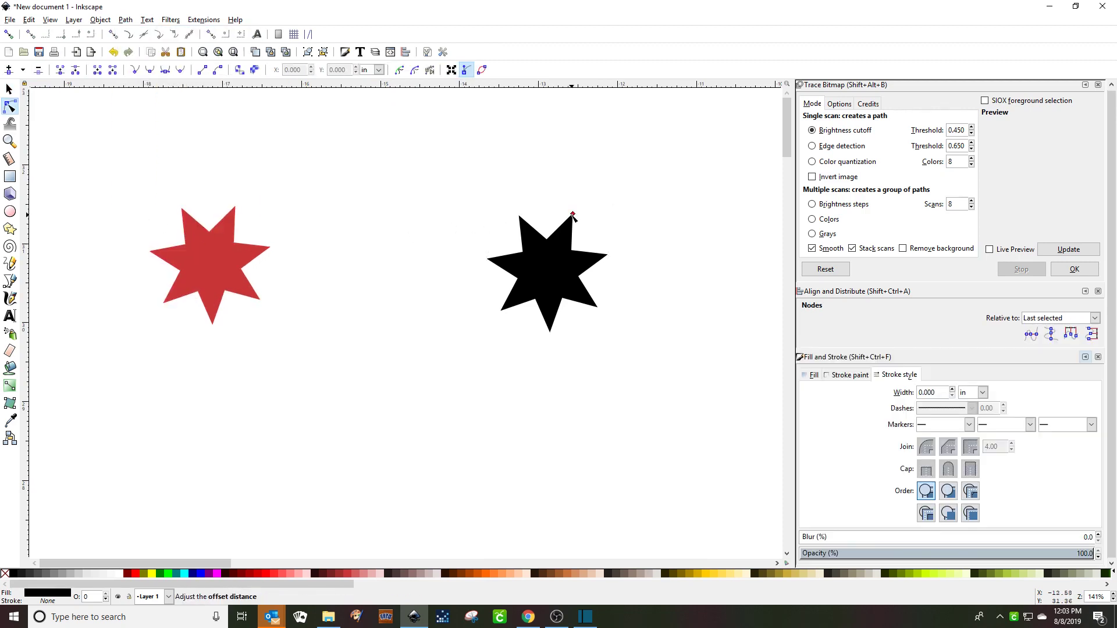
left_click_drag(573, 214, 580, 209)
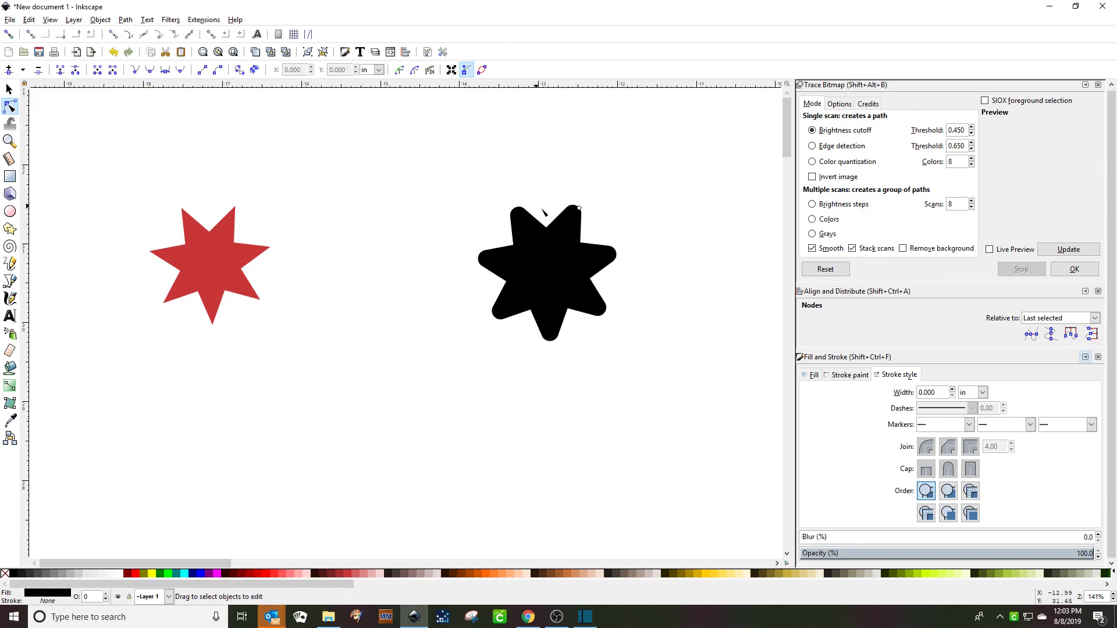
left_click(95, 269)
- Move the red star onto the black offset star, raise it to the top and select both stars together
key("s")
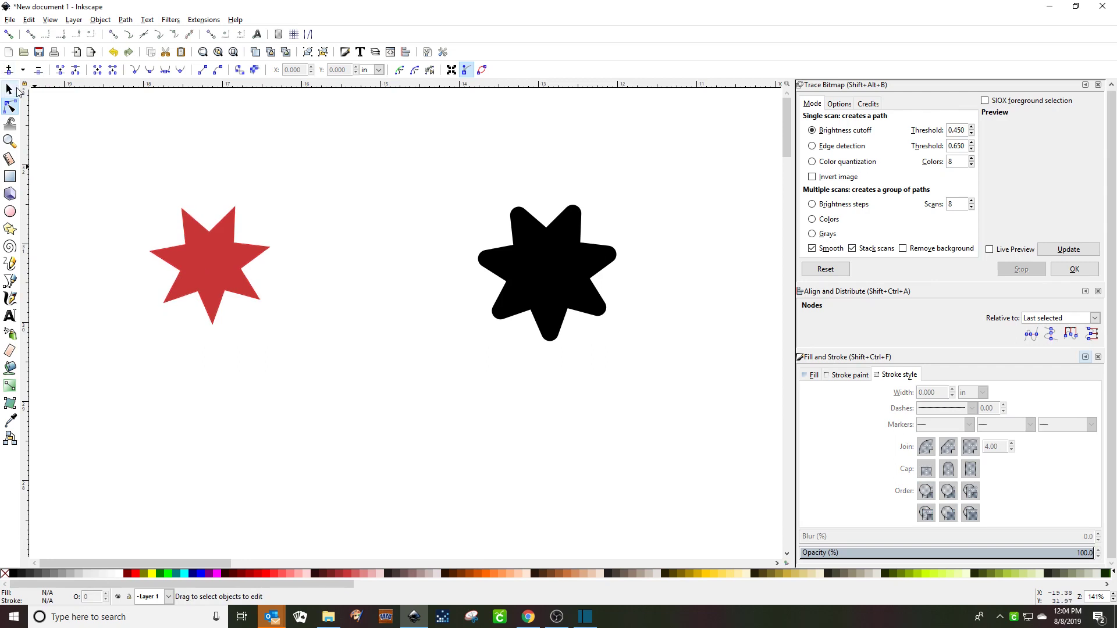
left_click_drag(218, 268, 560, 272)
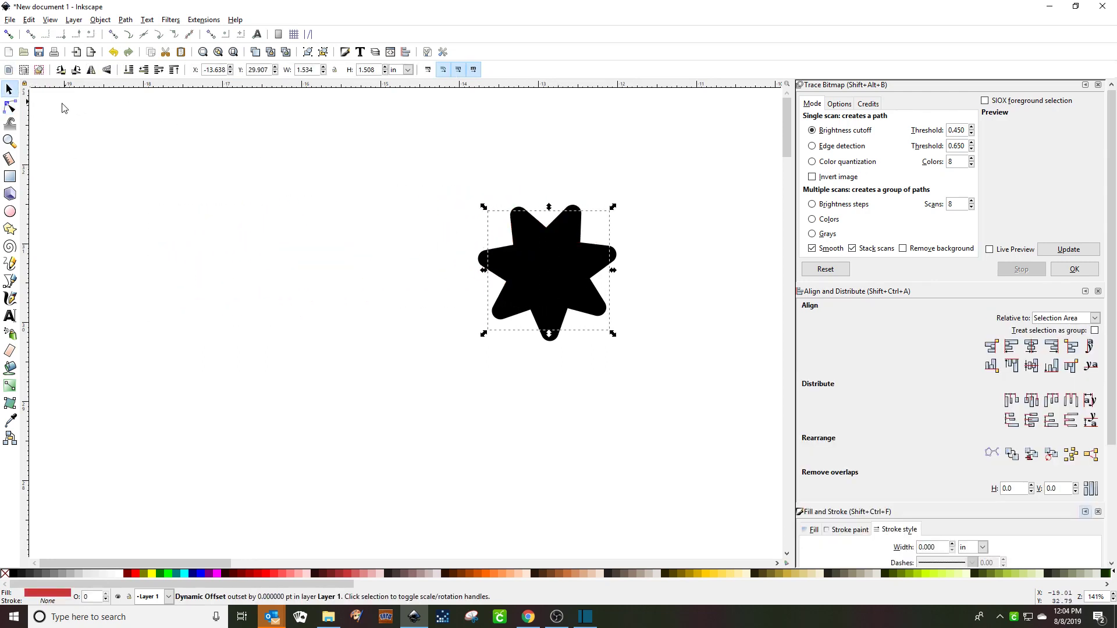
left_click(173, 70)
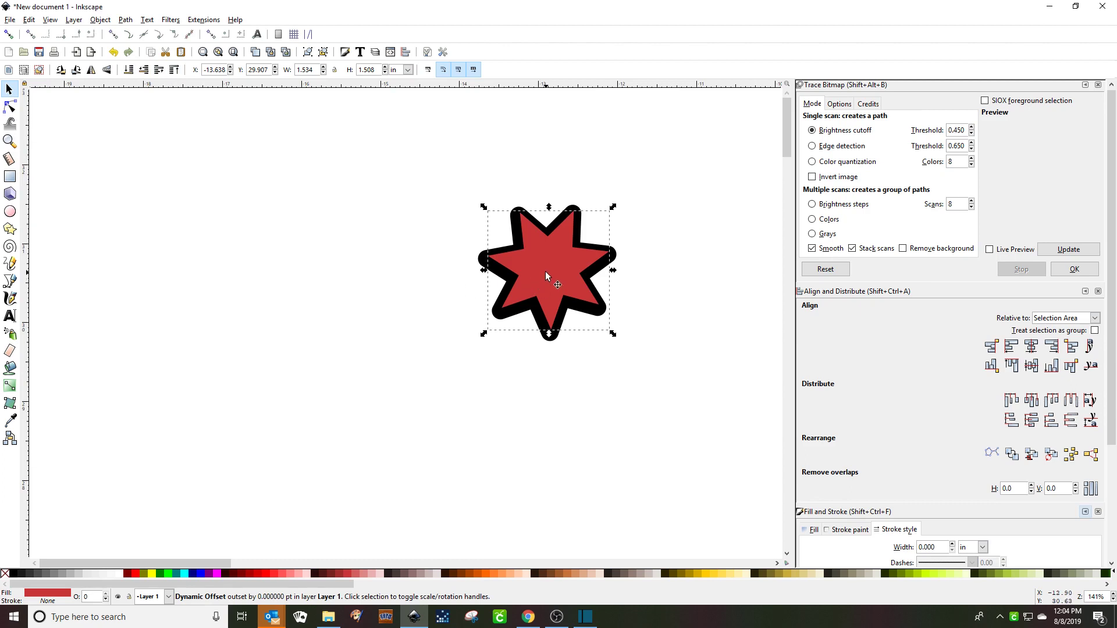
left_click_drag(438, 175, 652, 376)
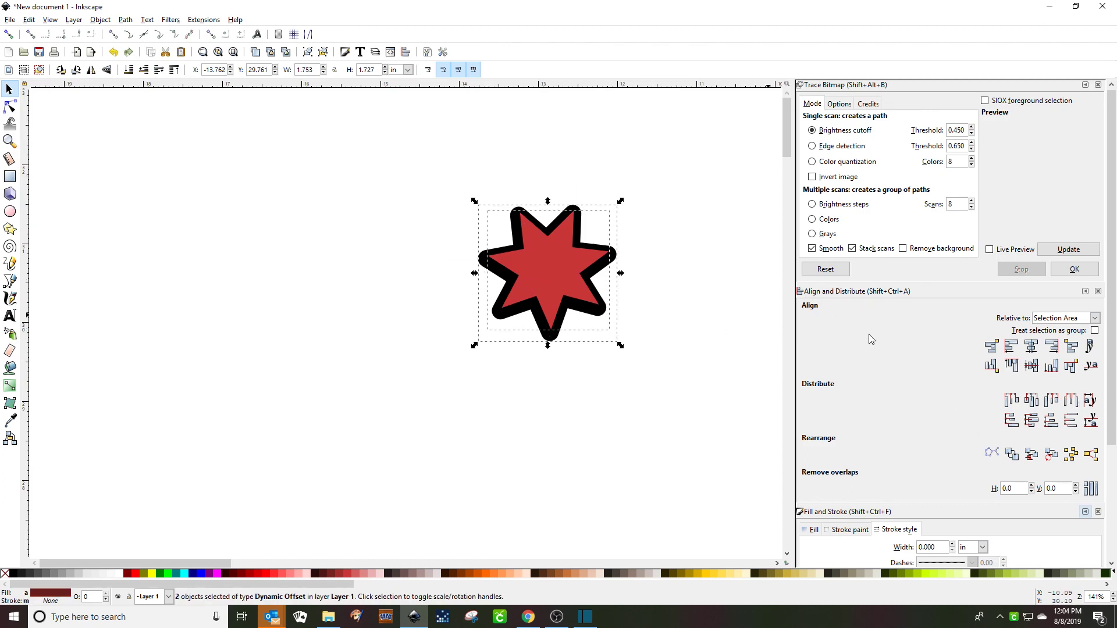
- Center the red star and the black offset star on each other in both directions and convert both to paths
left_click(1033, 348)
left_click(1031, 366)
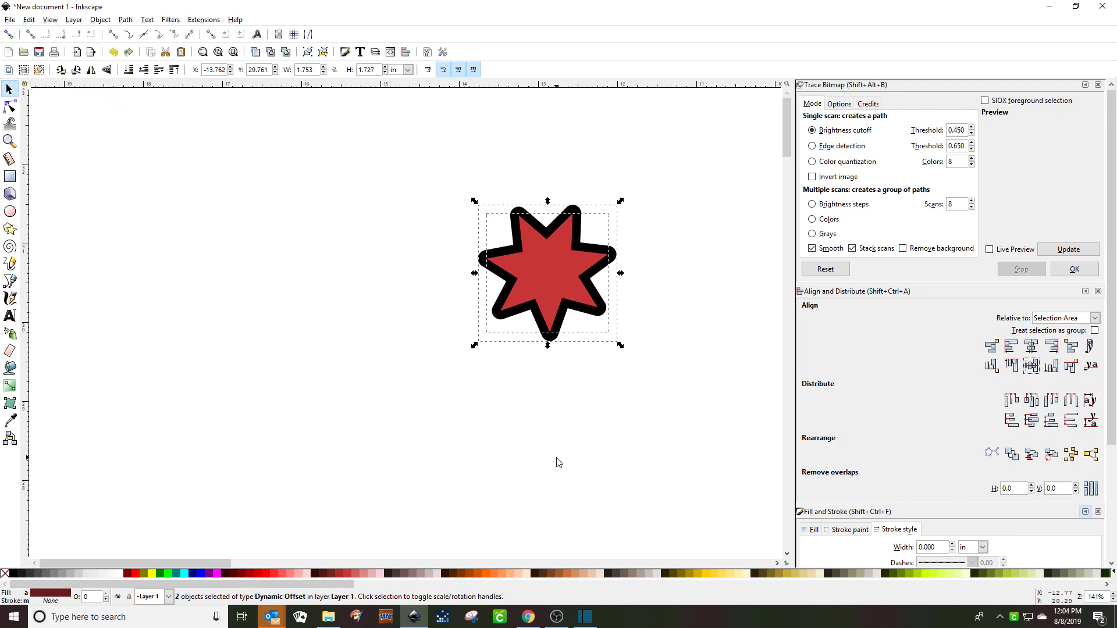
left_click(125, 20)
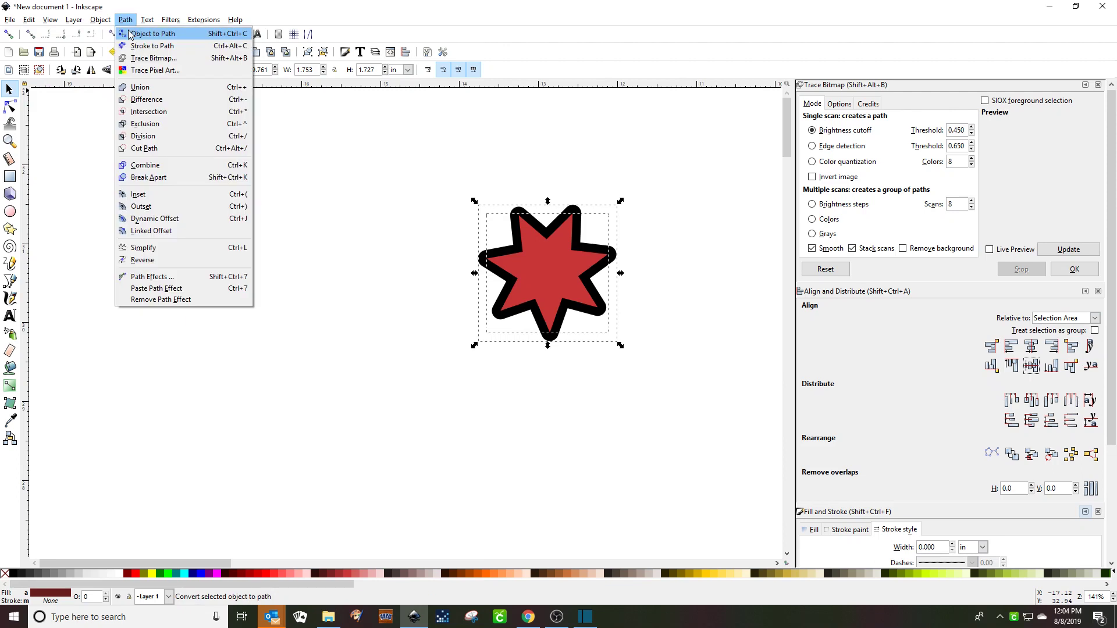
left_click(129, 33)
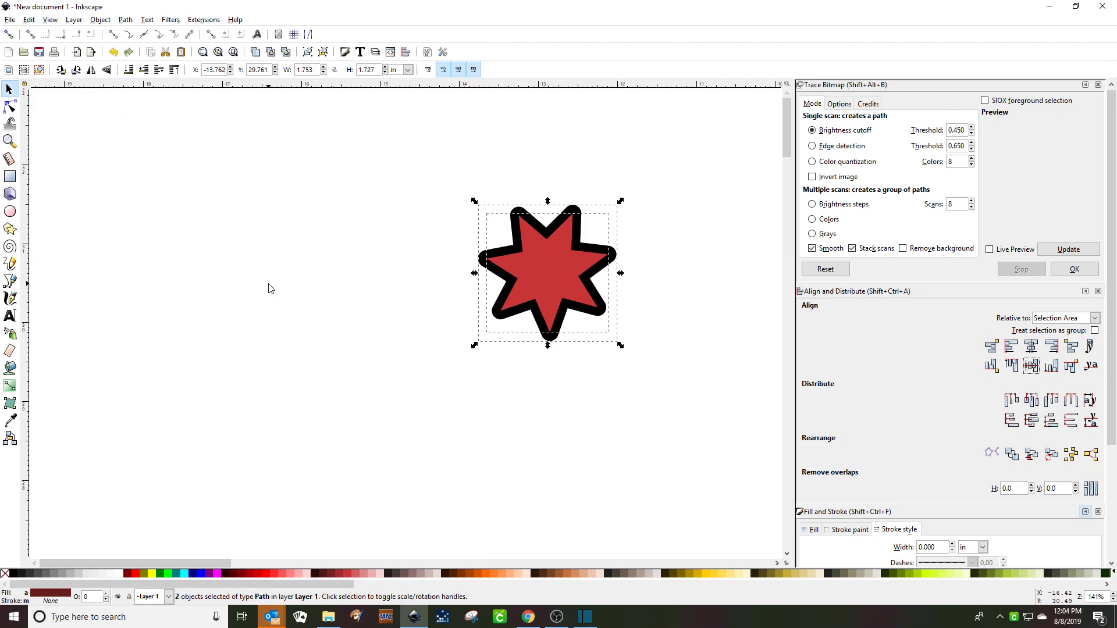
- Move the layered star down beside the end of the layered name and group the name and star together
scroll(222, 279, "down", 4)
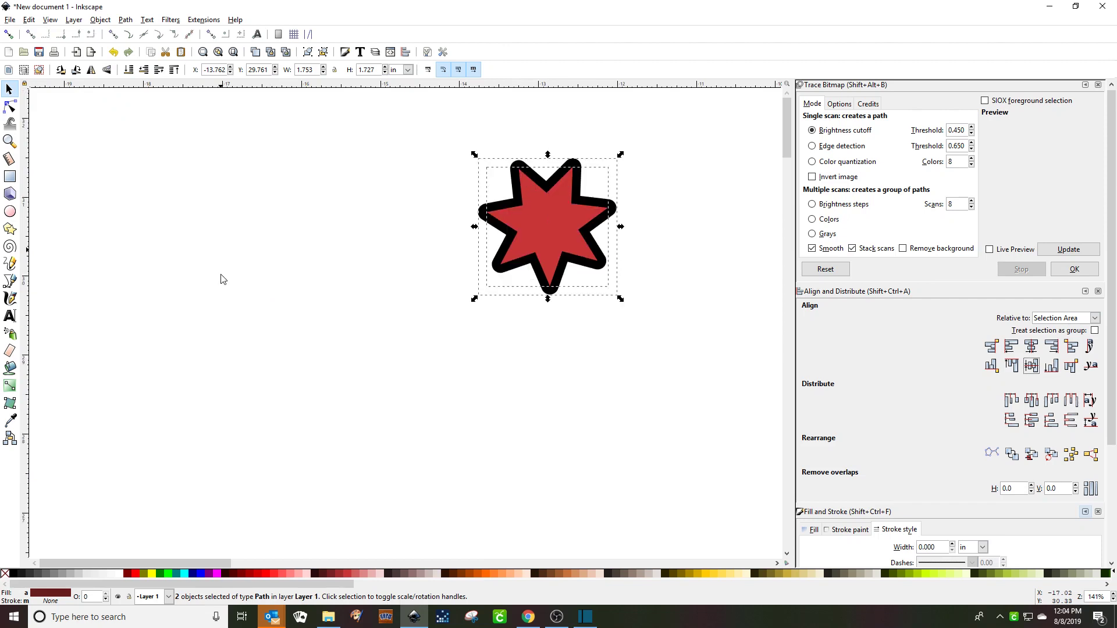
left_click_drag(561, 168, 517, 492)
scroll(360, 332, "down", 5)
scroll(359, 332, "down", 2)
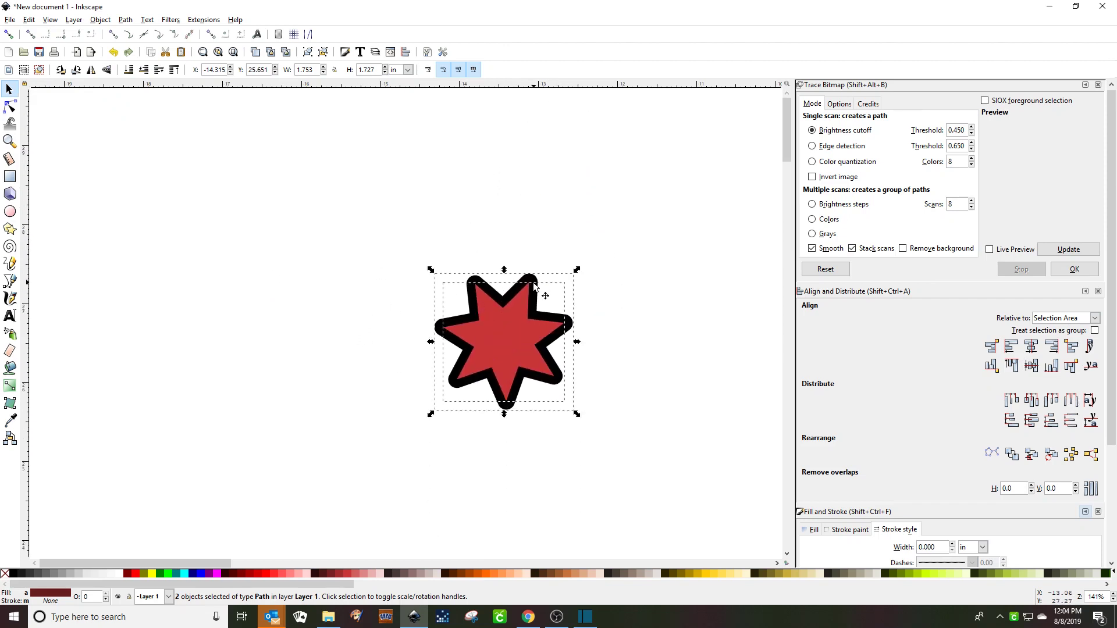
left_click_drag(511, 322, 510, 483)
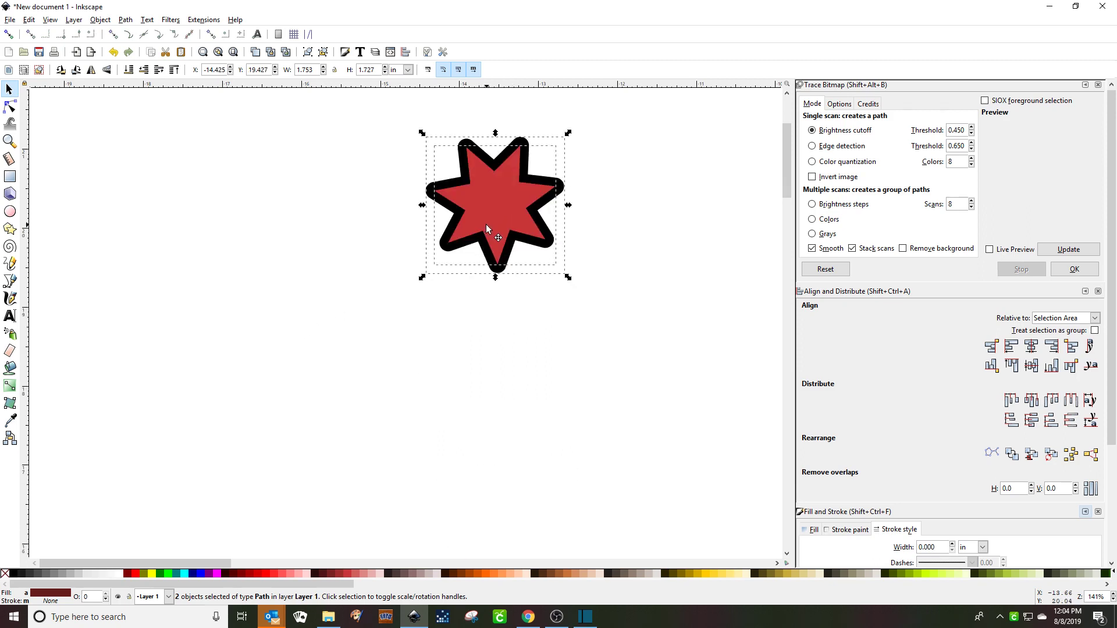
left_click_drag(486, 224, 478, 512)
scroll(328, 312, "down", 6)
scroll(327, 314, "down", 6)
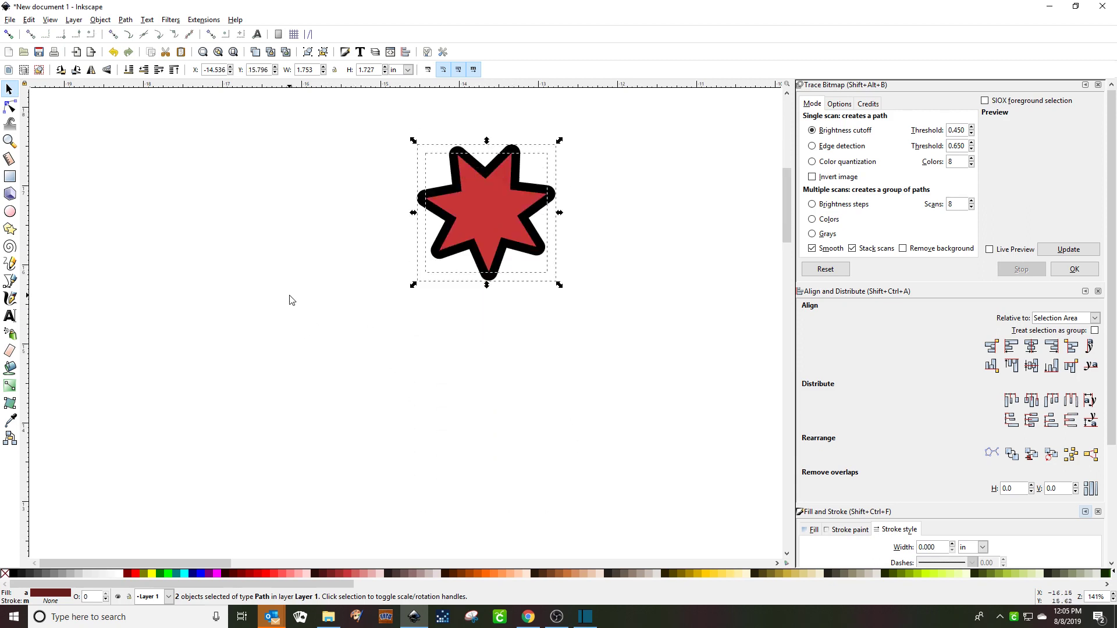
left_click_drag(474, 209, 462, 564)
scroll(366, 390, "down", 10)
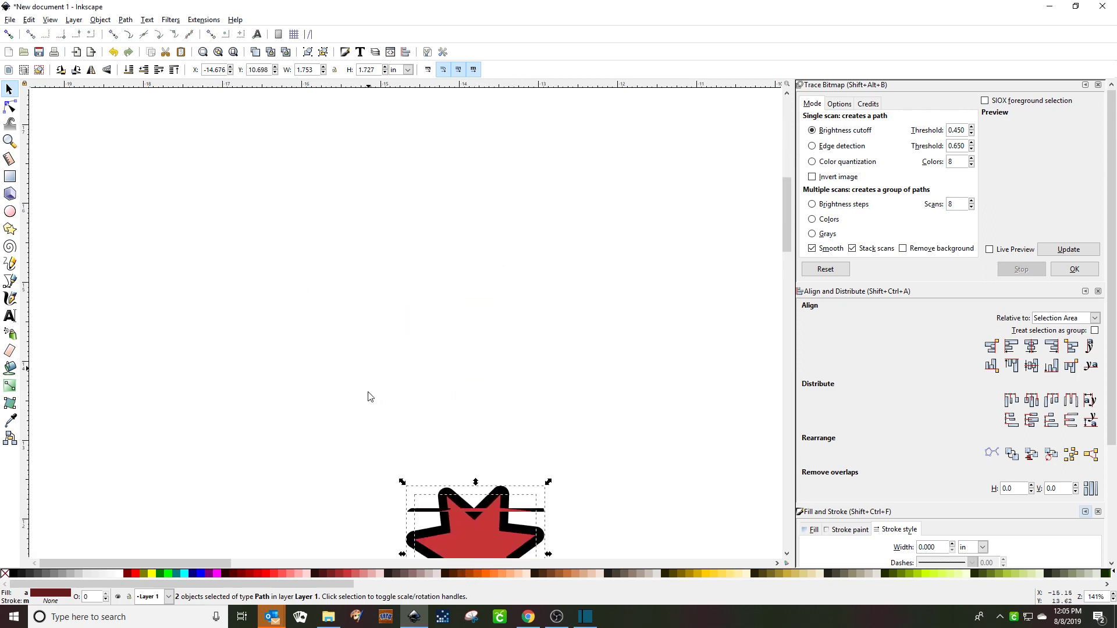
left_click_drag(450, 320, 453, 421)
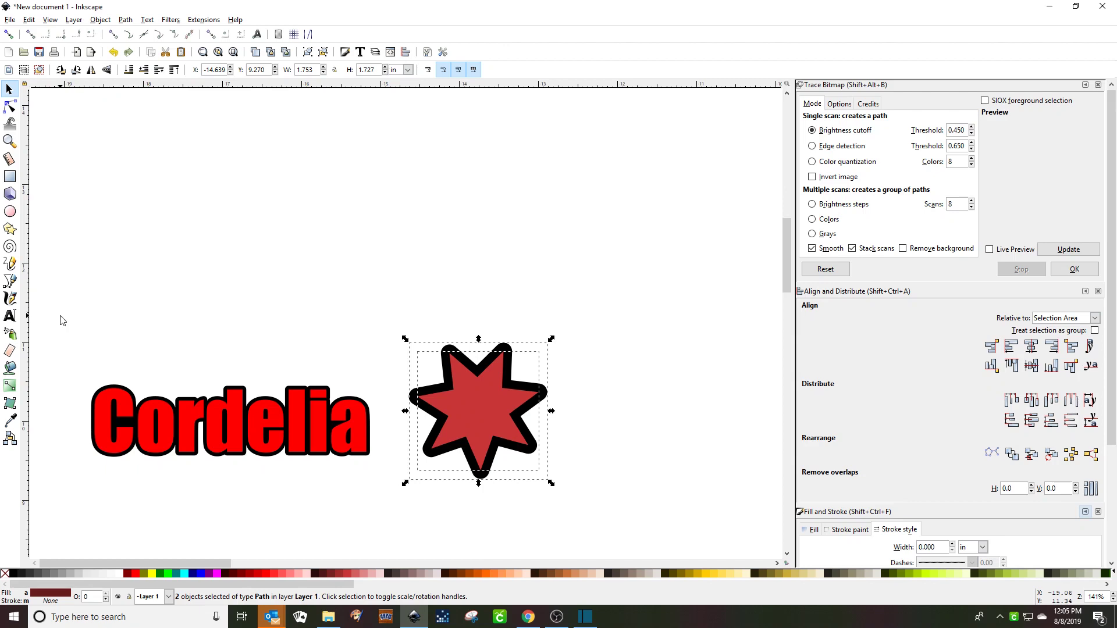
left_click_drag(53, 308, 612, 513)
left_click(307, 53)
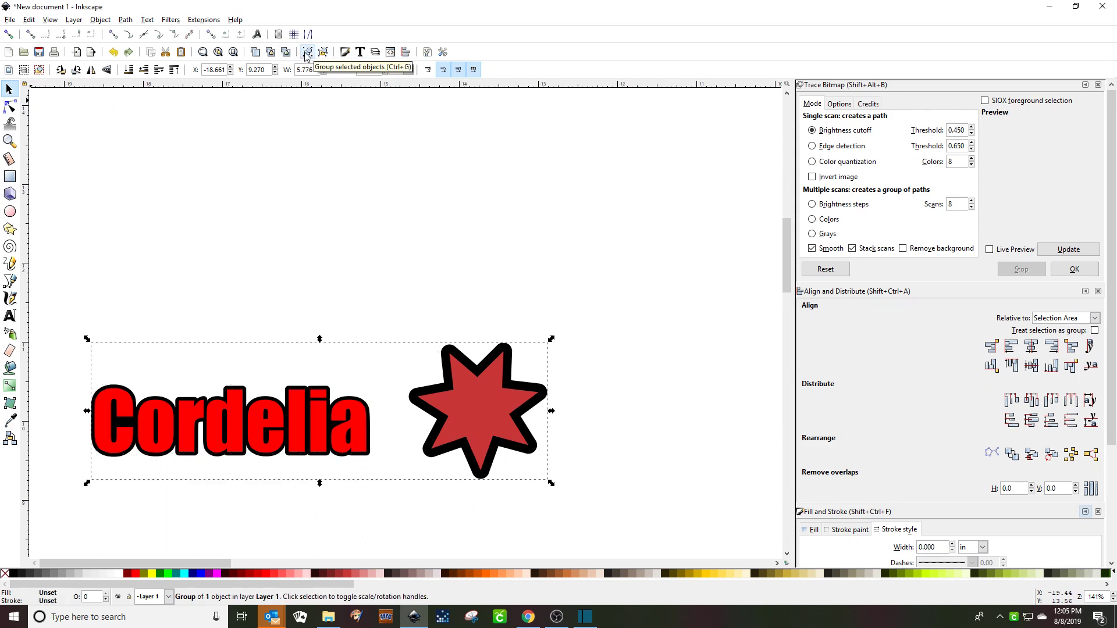
- Save the document to the Desktop as drawing in Inkscape SVG format
left_click(10, 20)
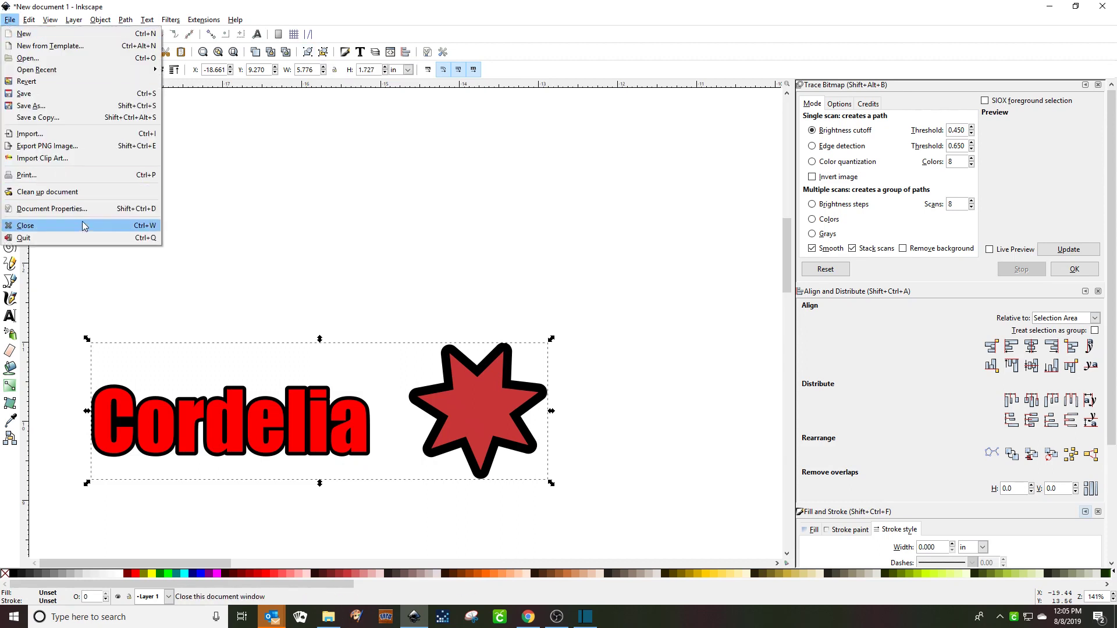
left_click(53, 107)
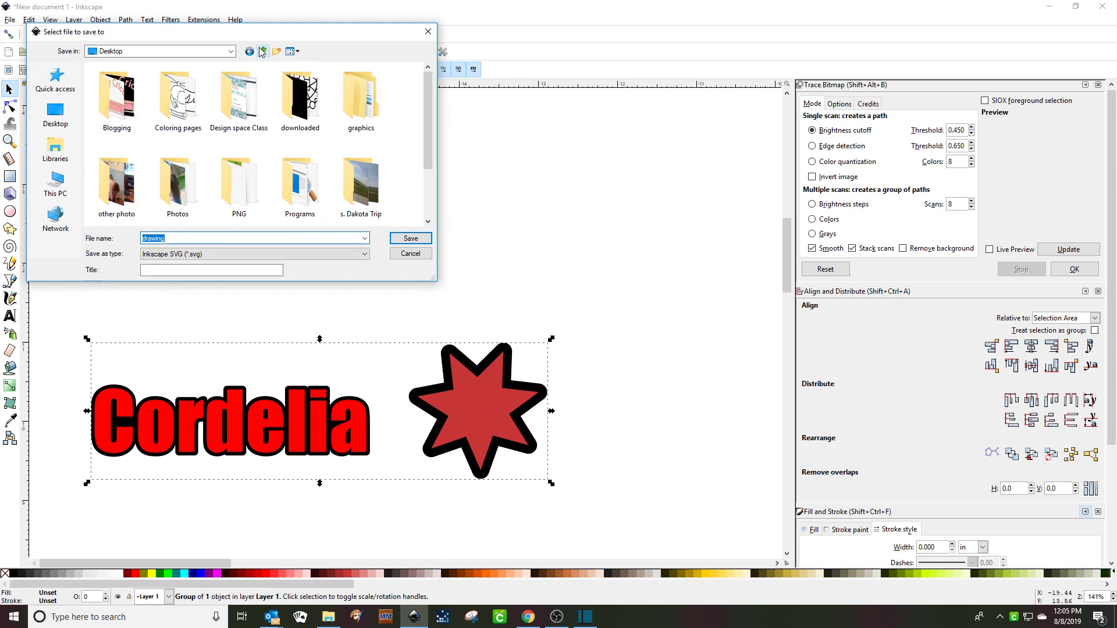
left_click(56, 114)
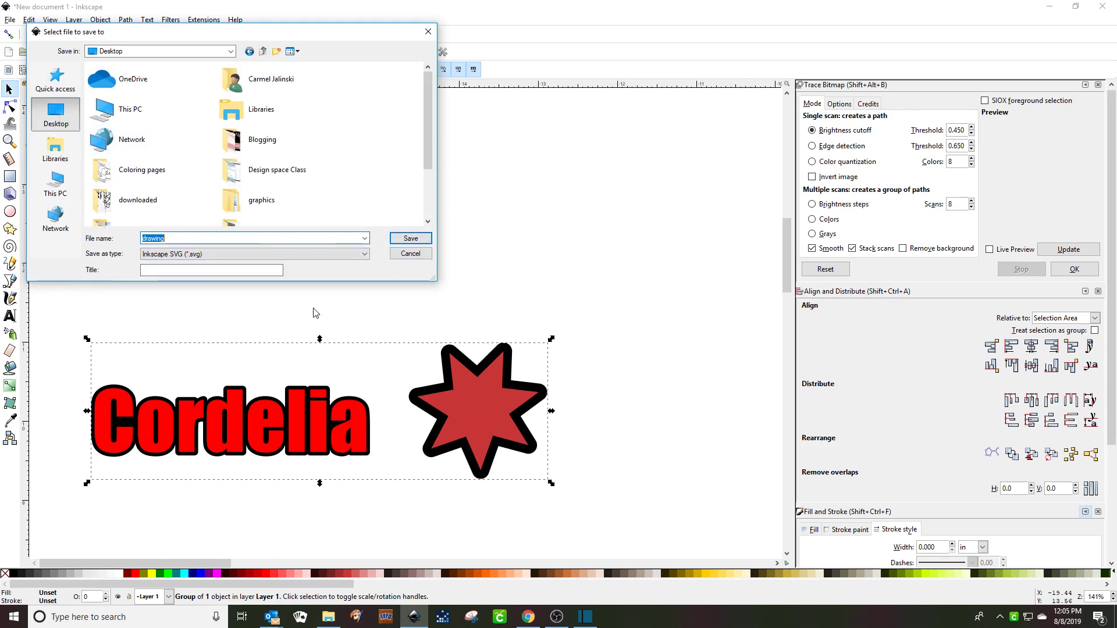
left_click(371, 257)
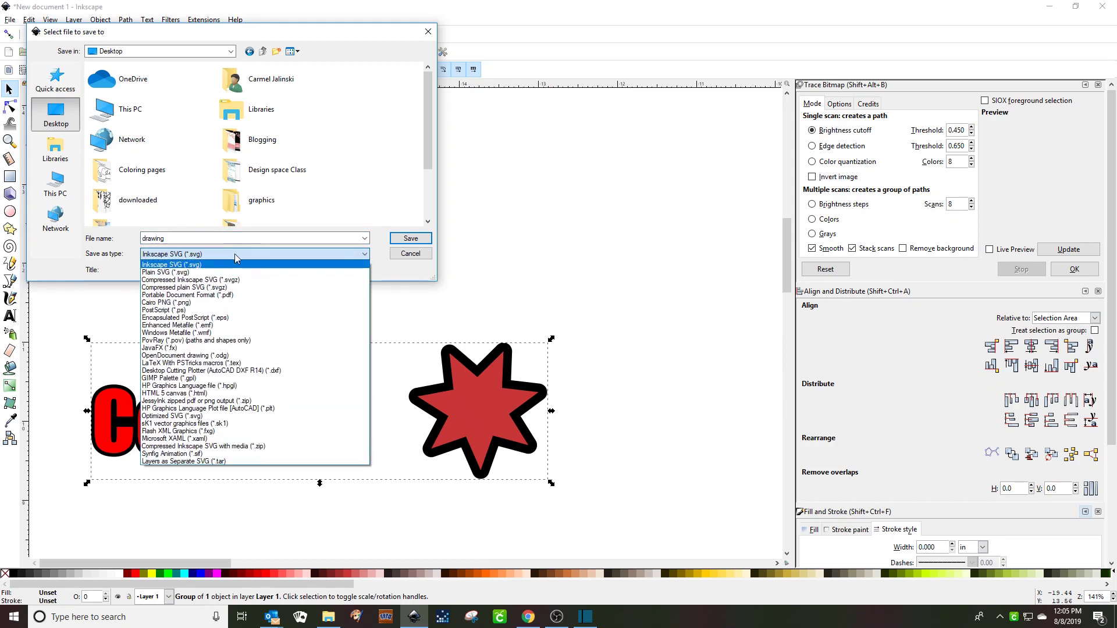
left_click(405, 245)
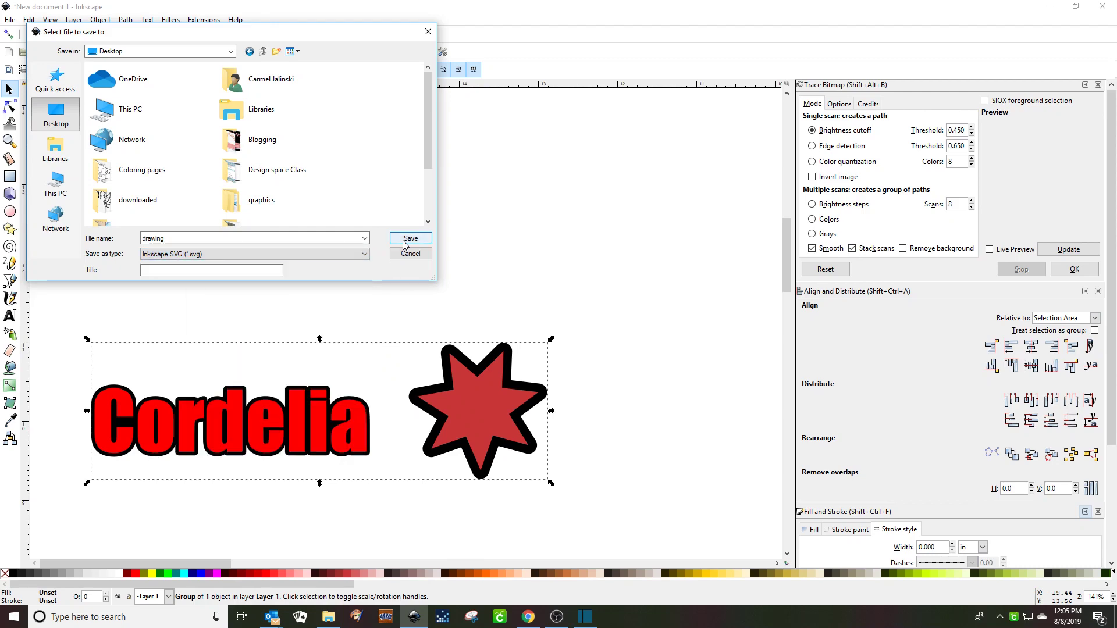
left_click(410, 239)
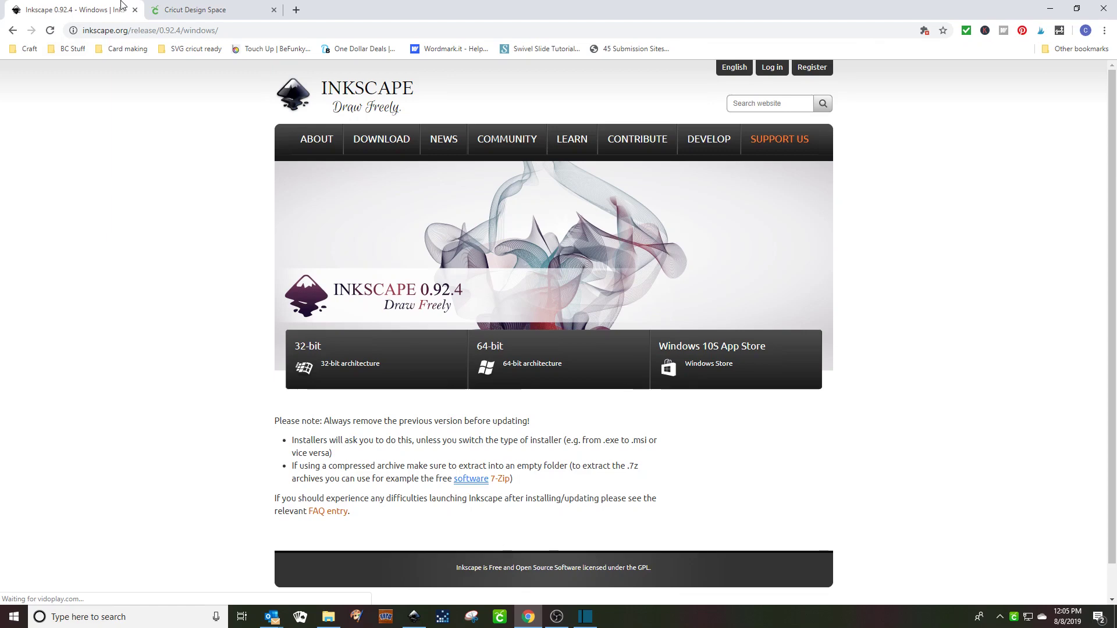
- Switch to Cricut Design Space, create a new project and start an image upload
left_click(192, 10)
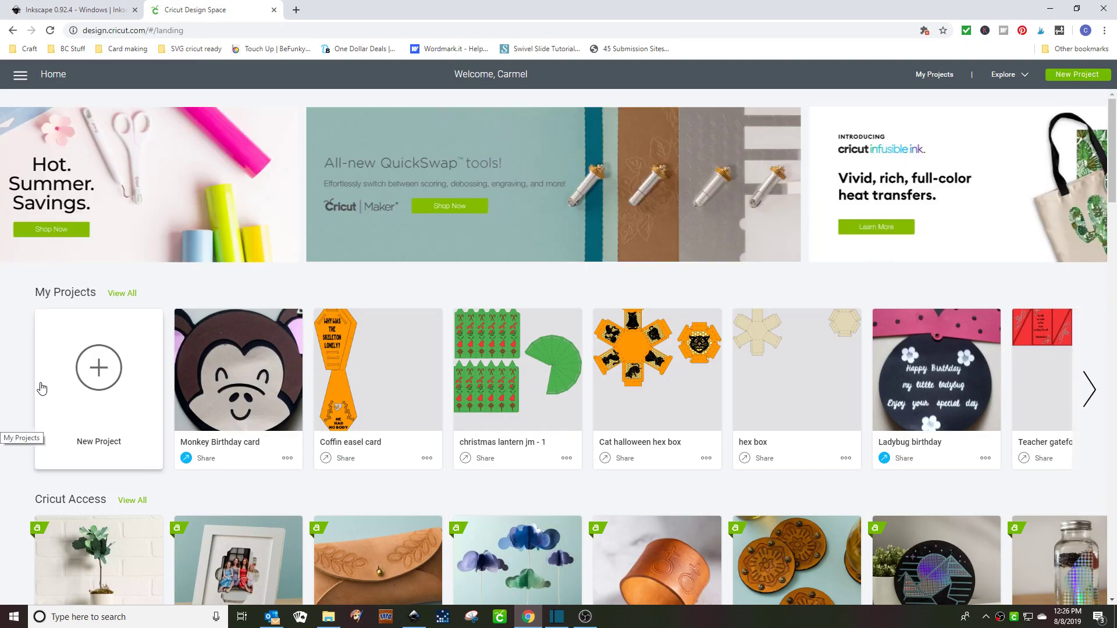
left_click(95, 368)
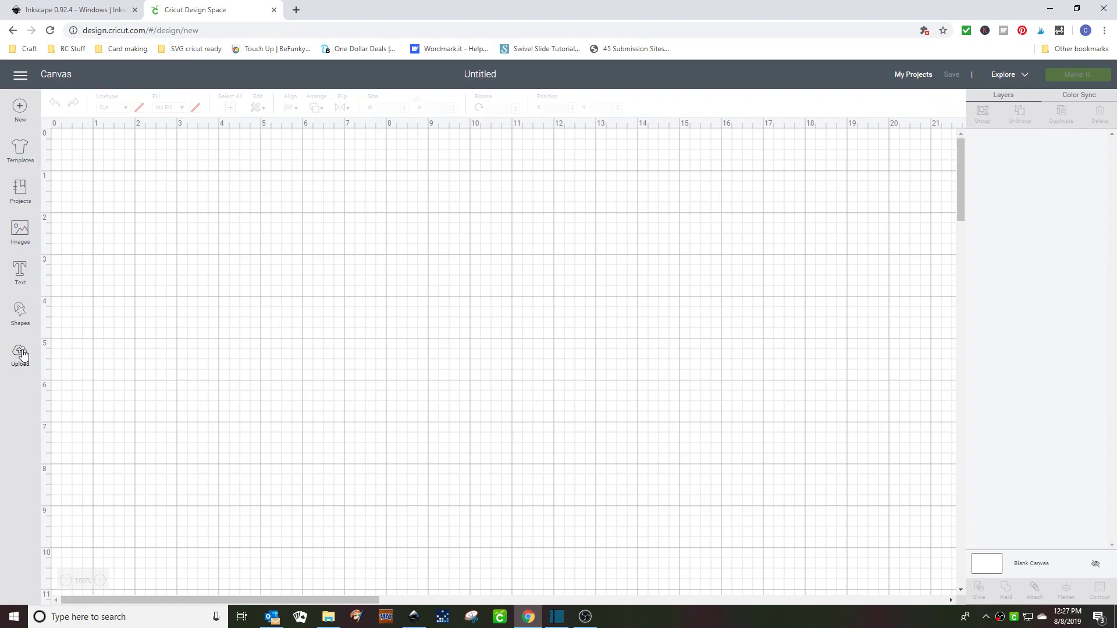
left_click(23, 355)
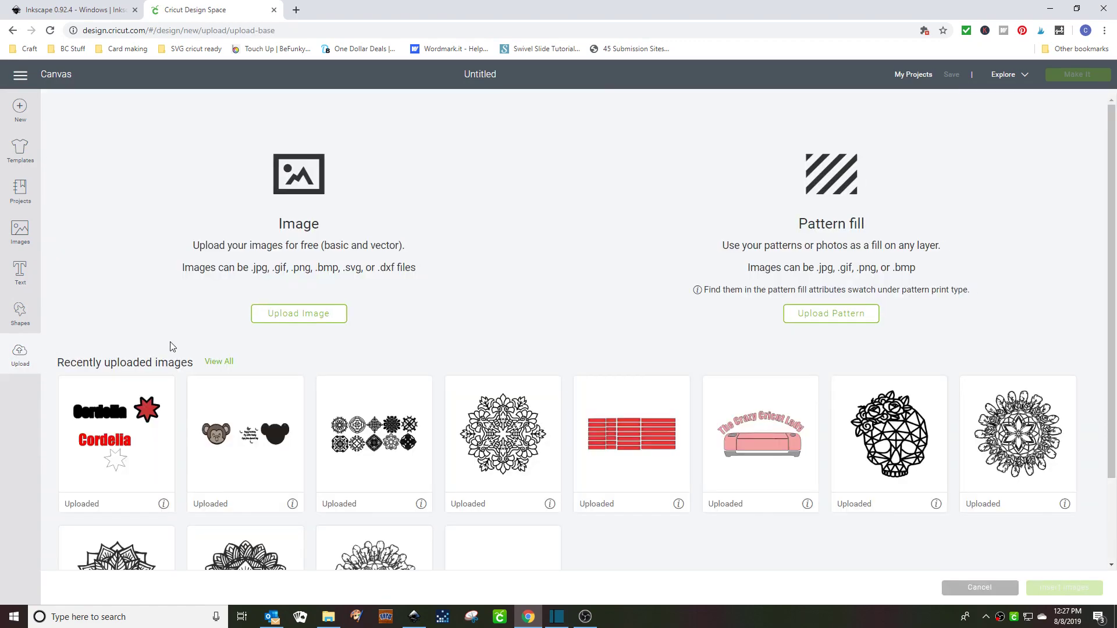
left_click(297, 313)
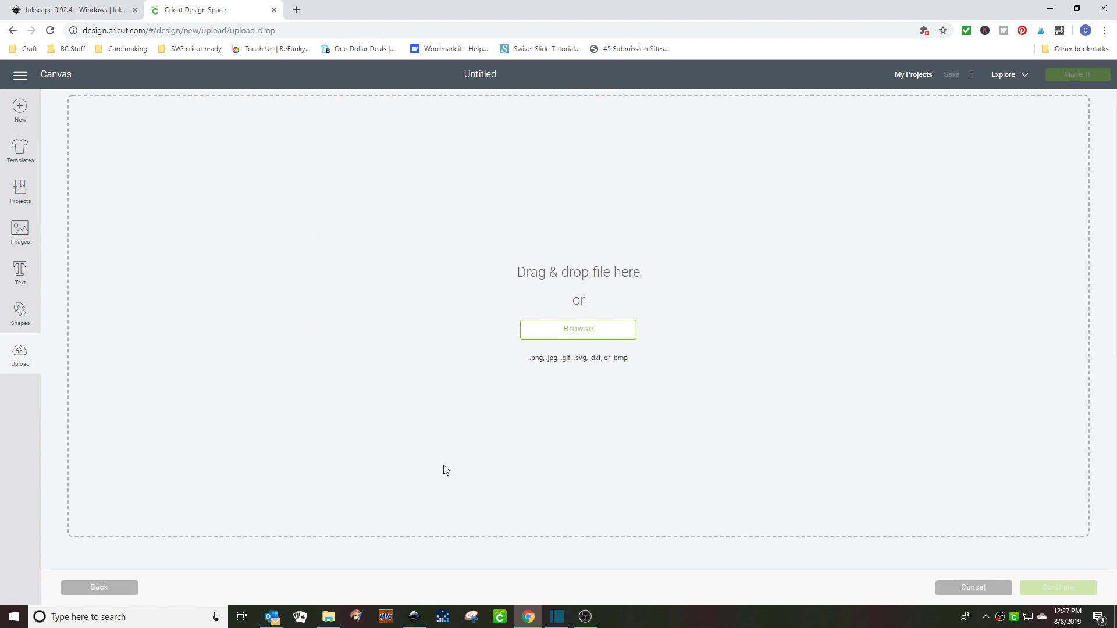
- Upload the drawing file from the Desktop, save it under the image name drawing and add it to the canvas
left_click(574, 330)
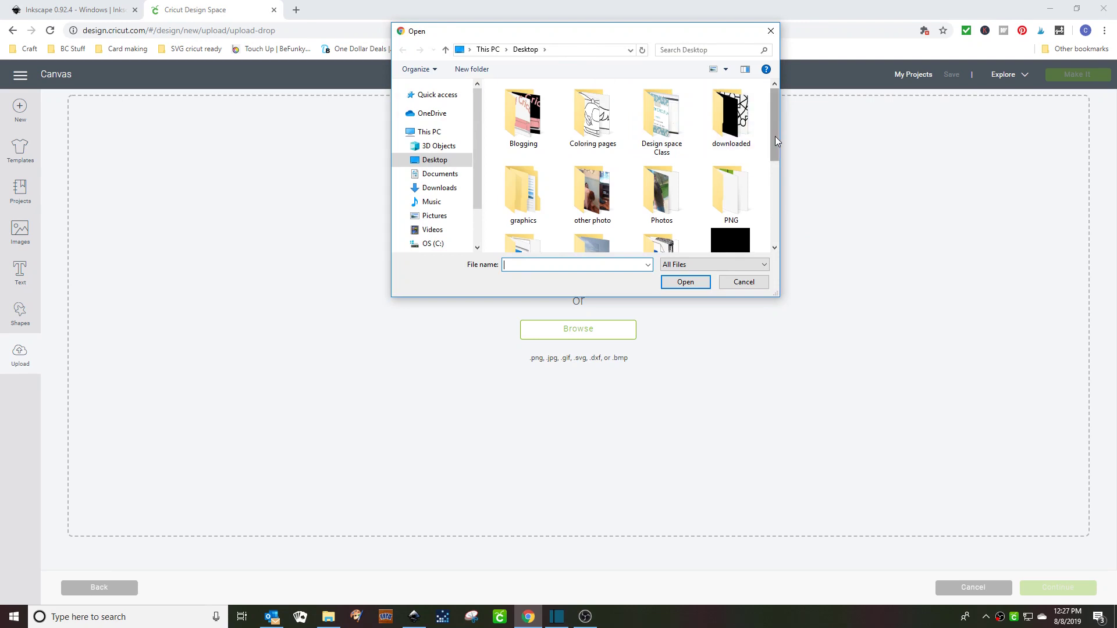
left_click_drag(775, 135, 788, 192)
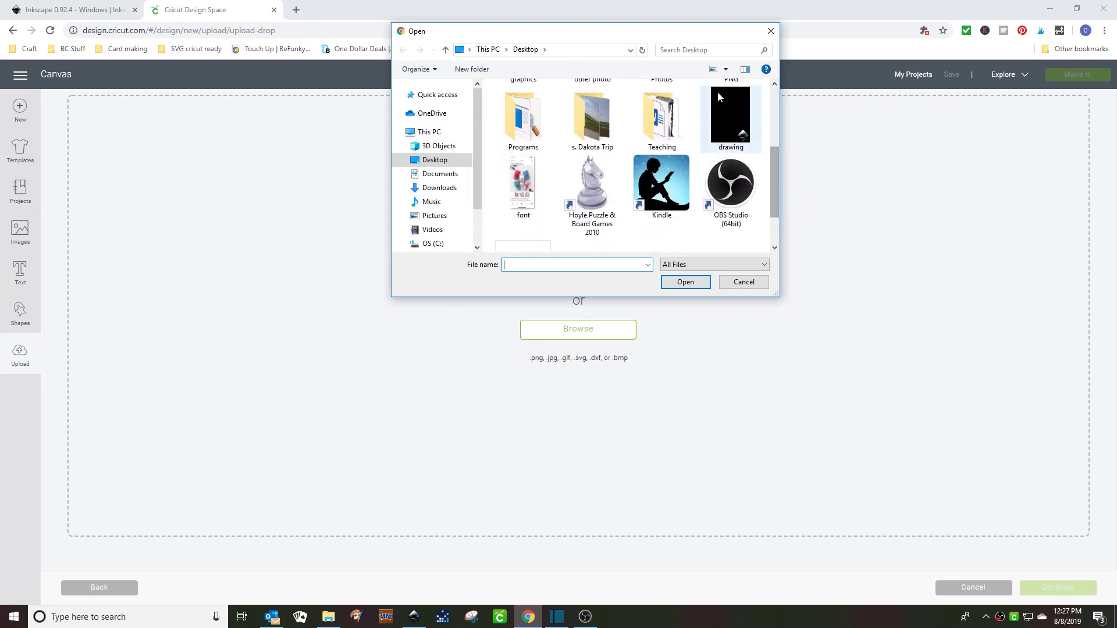
double_click(728, 110)
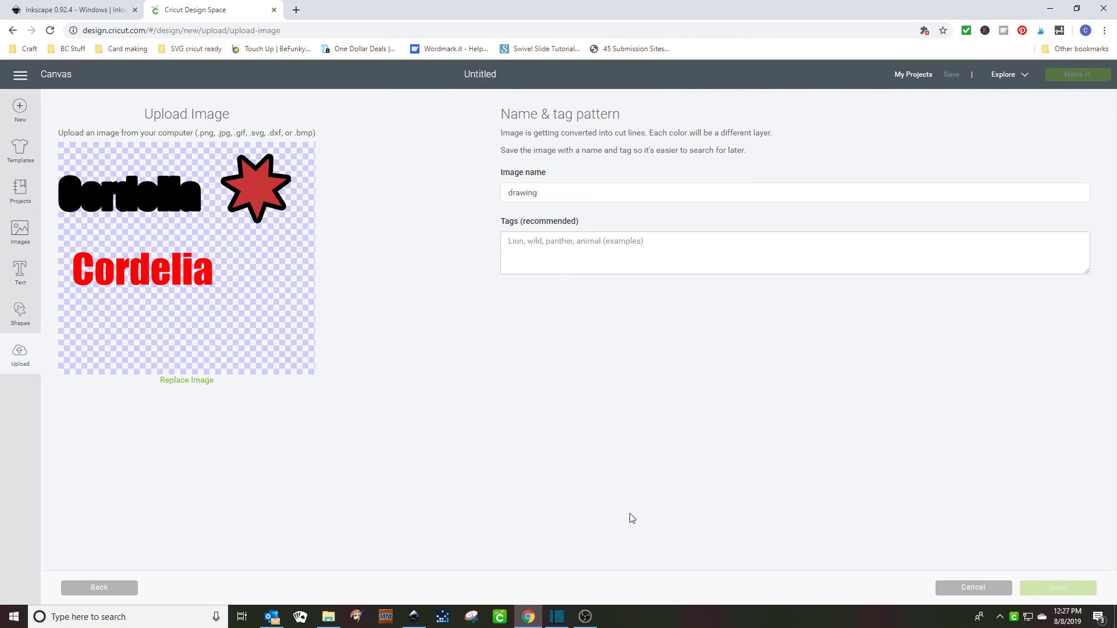
left_click(1046, 589)
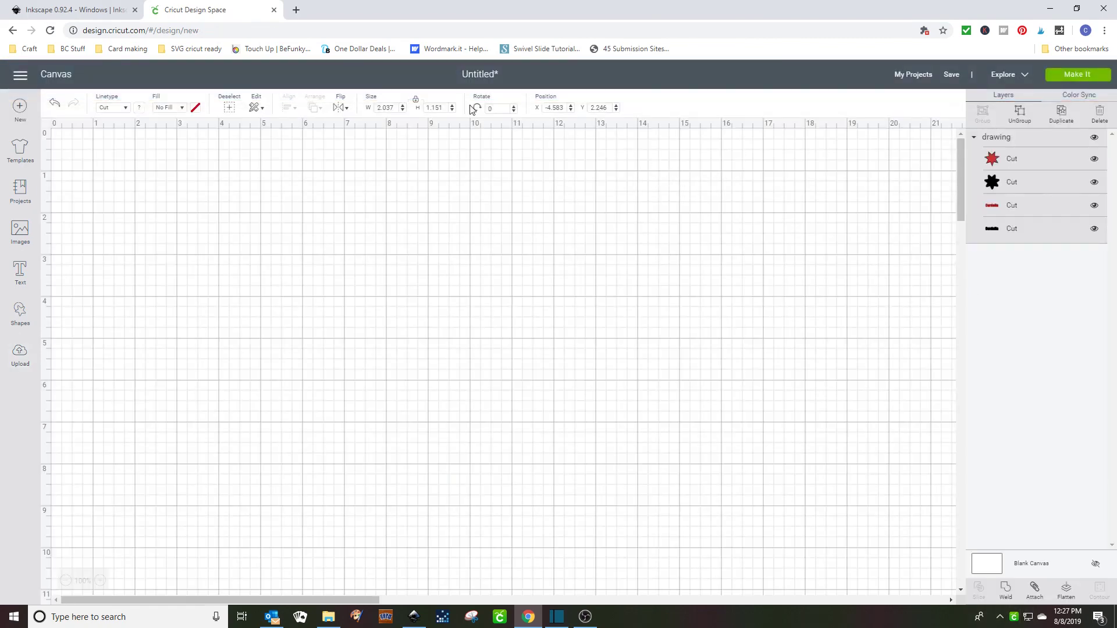
- Set the inserted drawing's height to 5 in, move it to about X 3.65, Y 1.26 on the canvas and ungroup it
left_click_drag(444, 109, 425, 111)
type("5")
key("Return")
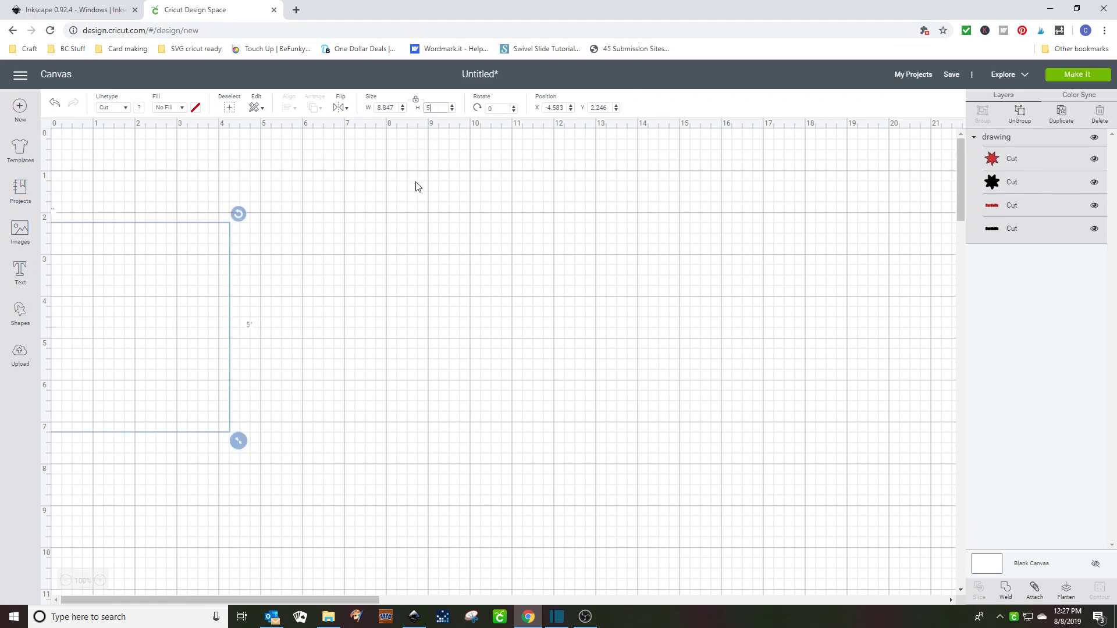
left_click_drag(222, 295, 375, 254)
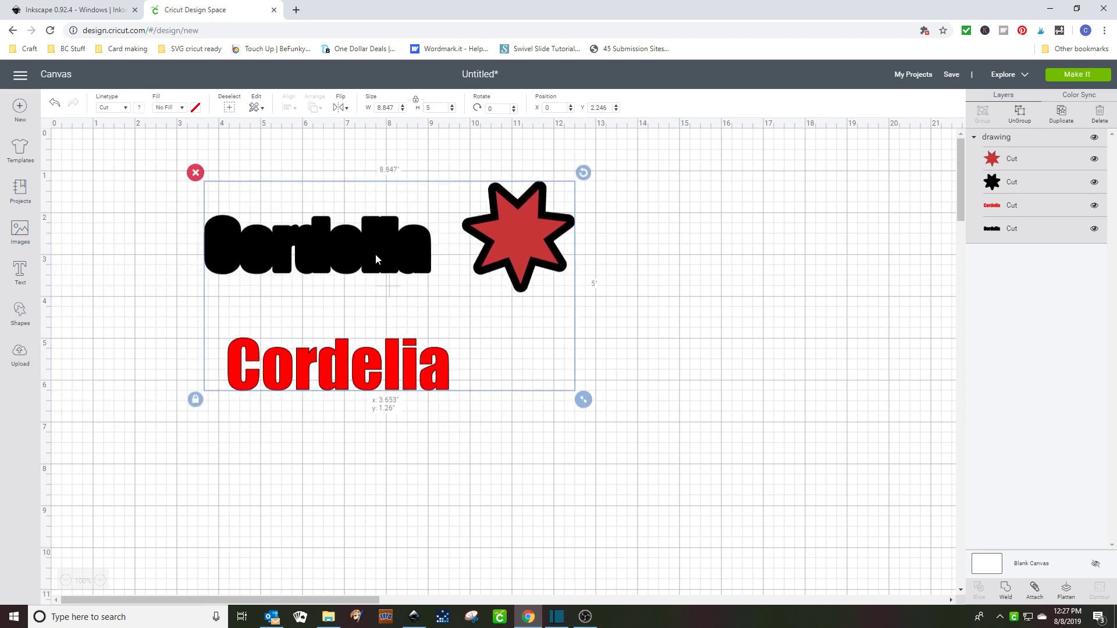
left_click(1020, 113)
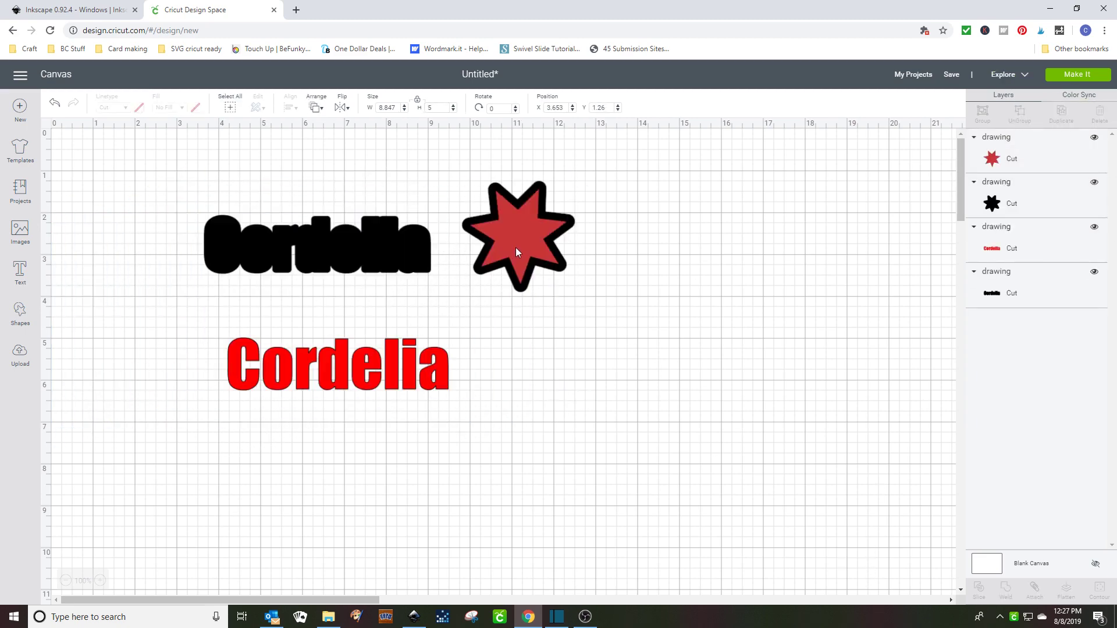
- Move the red and black stars away from the name to about X 12.9, Y 0.95, stacked and centered on each other
left_click_drag(516, 243, 647, 351)
left_click_drag(511, 238, 641, 222)
left_click_drag(626, 334, 634, 219)
left_click_drag(540, 167, 743, 299)
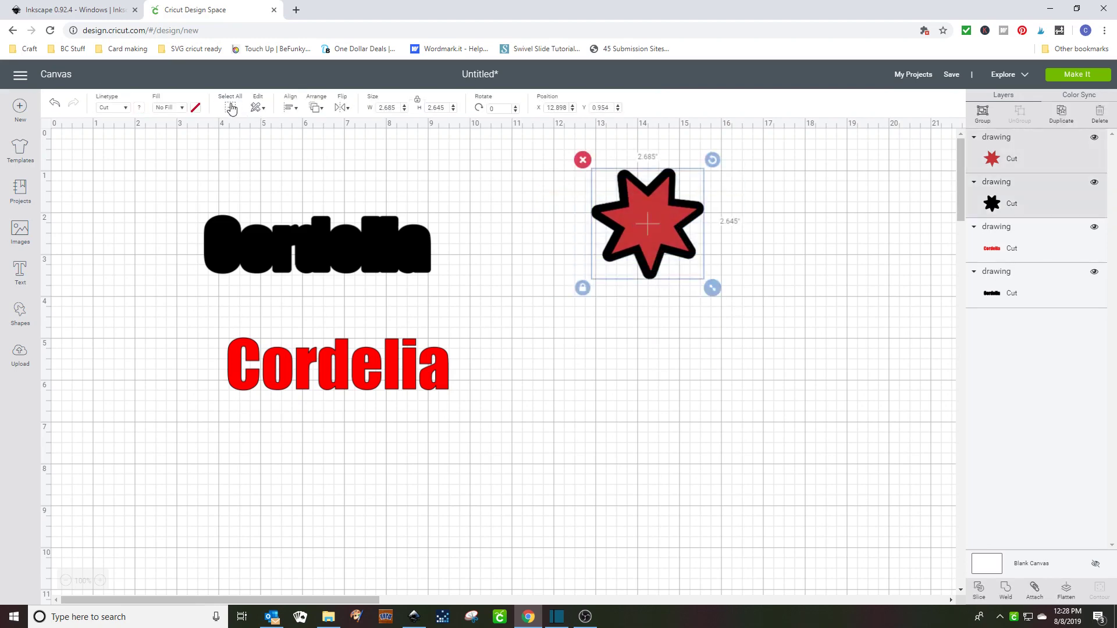
left_click(290, 109)
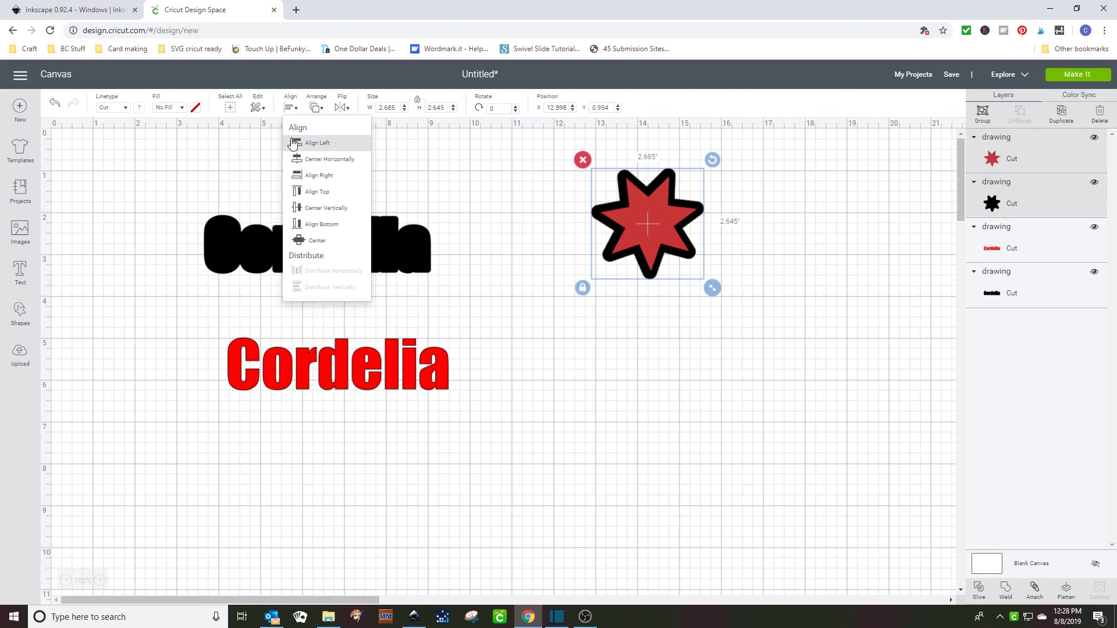
left_click(302, 241)
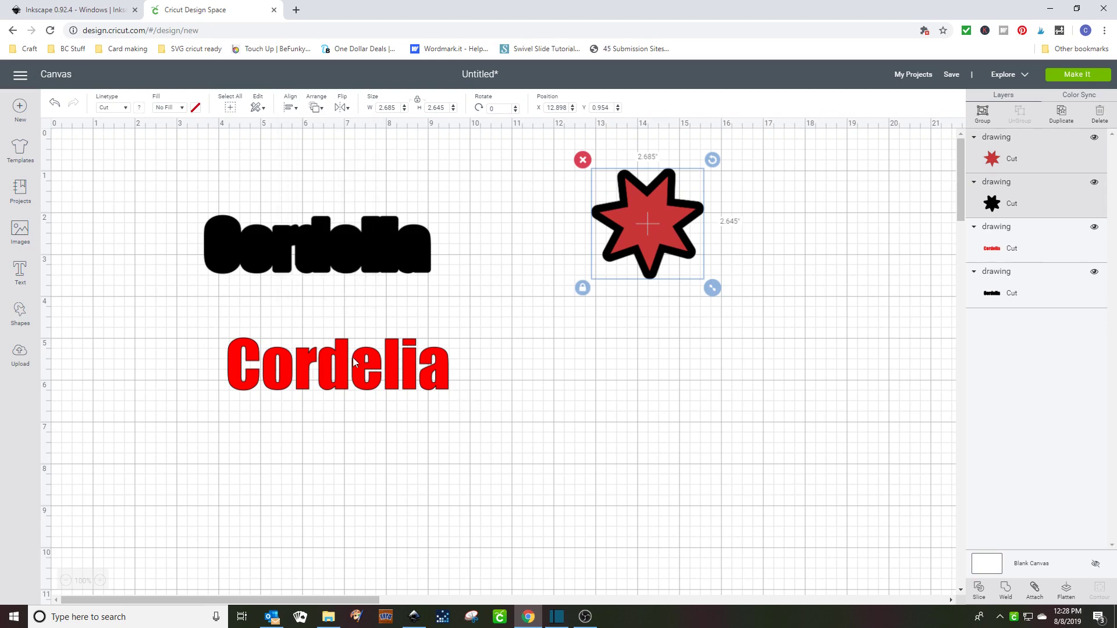
- Move the black name shape to about X 4.86, Y 2.55, place the red name over it and center both on each other
left_click_drag(253, 254, 302, 274)
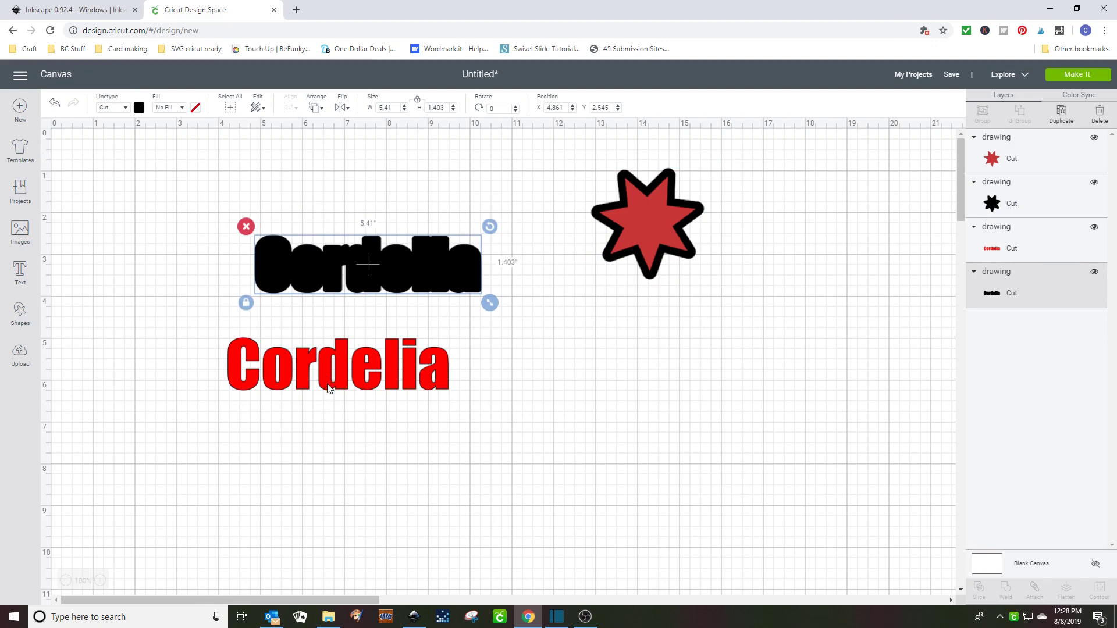
left_click_drag(327, 386, 359, 283)
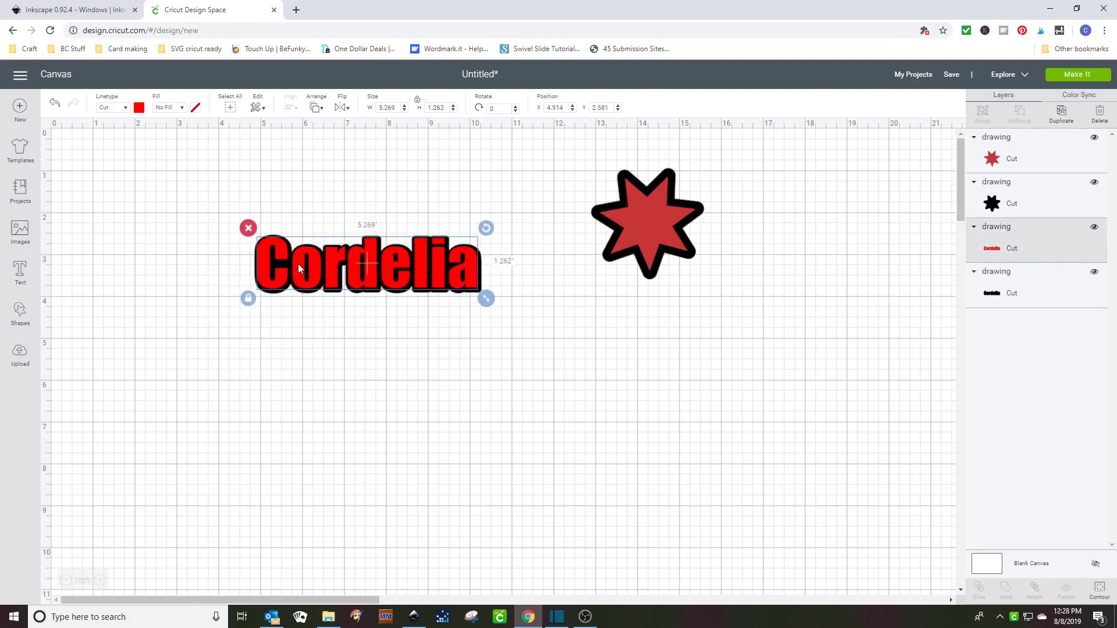
mouse_move(298, 264)
left_mouse_down()
mouse_move(305, 275)
mouse_move(298, 264)
left_mouse_up()
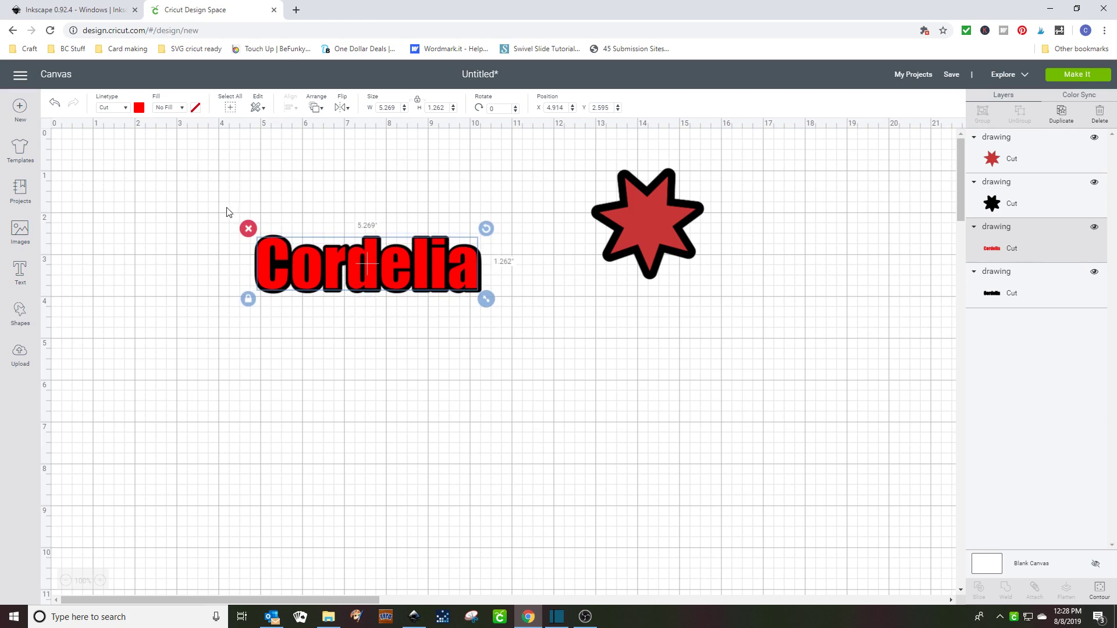
left_click_drag(220, 205, 492, 317)
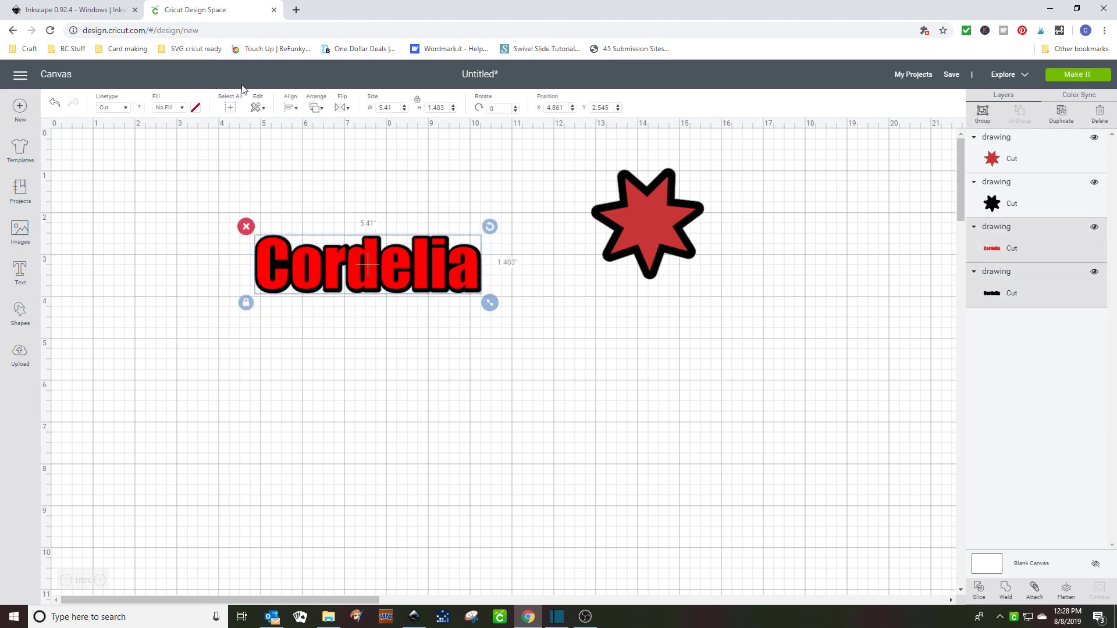
left_click(290, 109)
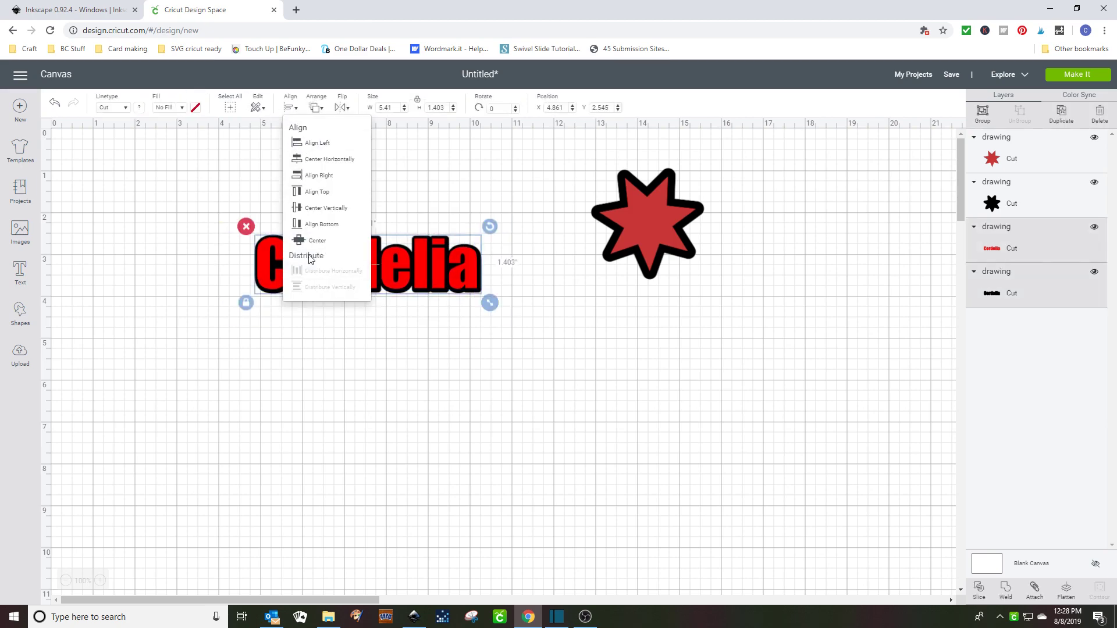
left_click(297, 241)
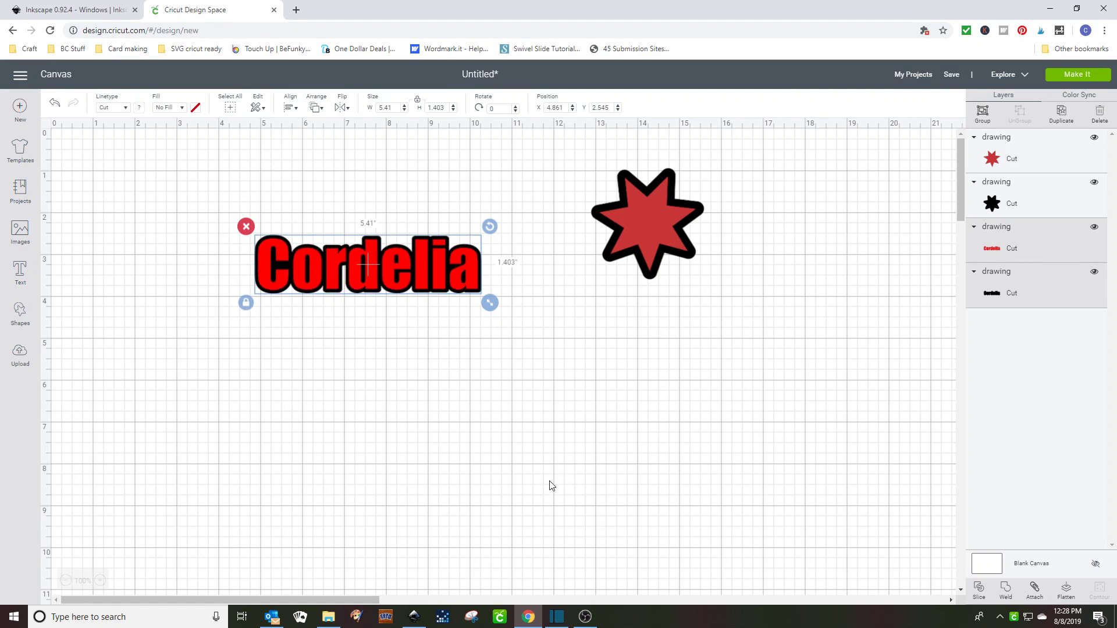